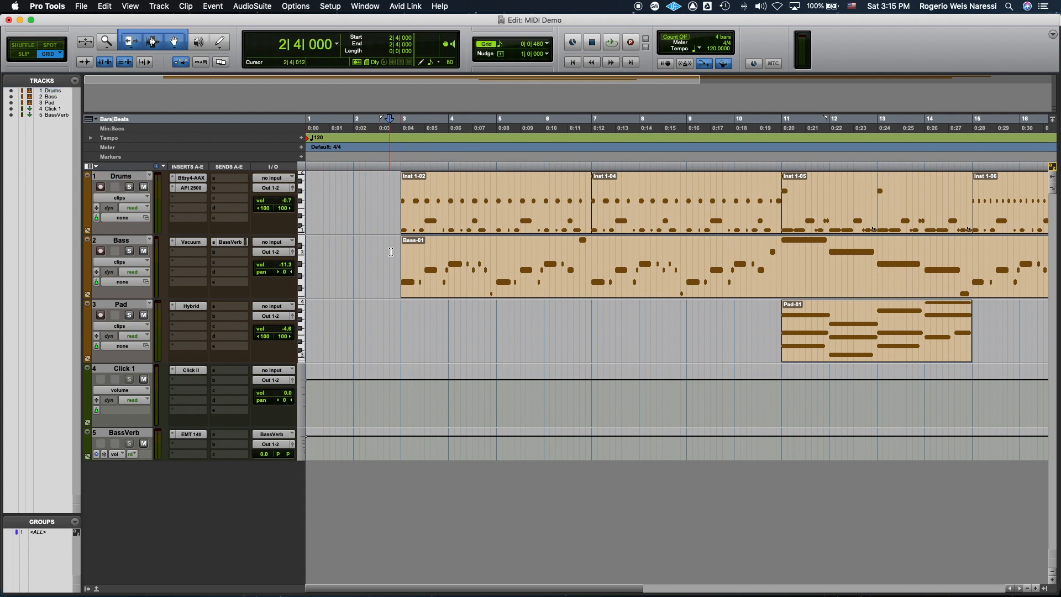
Play the session from just before the clips at bar 3 and stop playback
key(space)
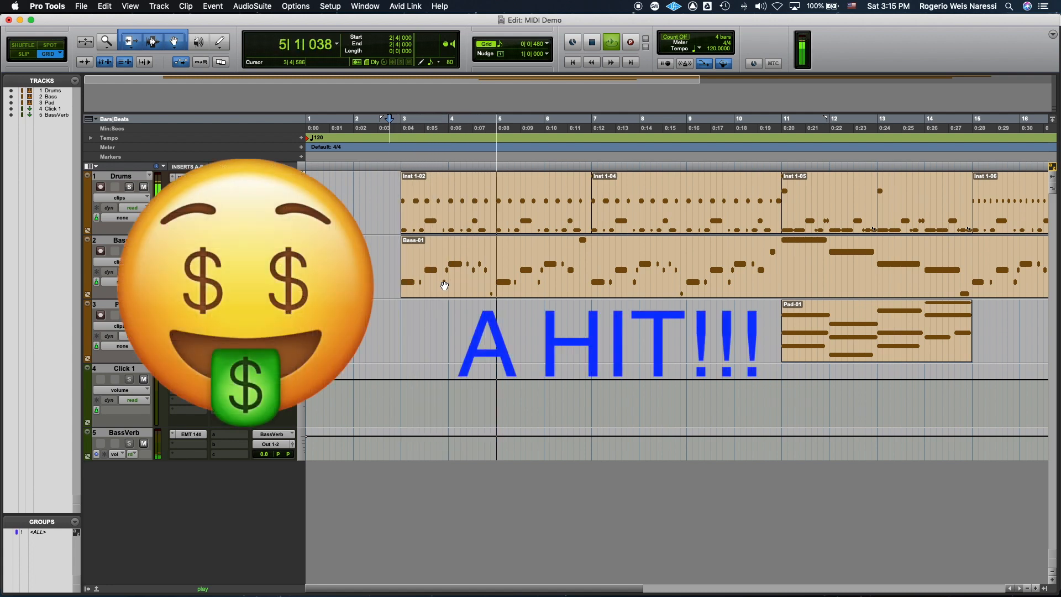
key(space)
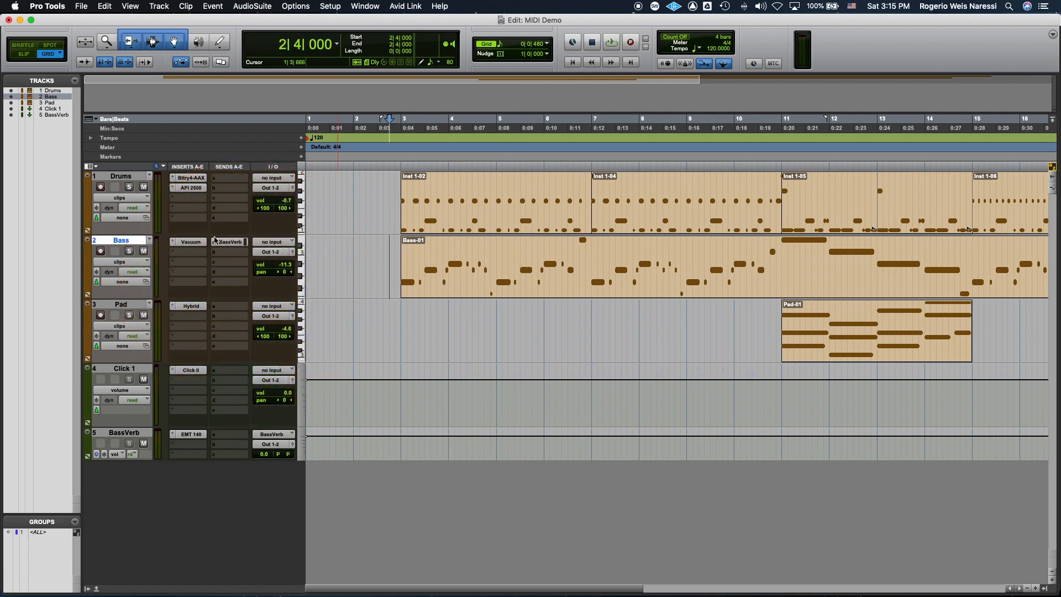
Freeze the Bass instrument track
click(132, 240)
click(130, 241)
right_click(131, 241)
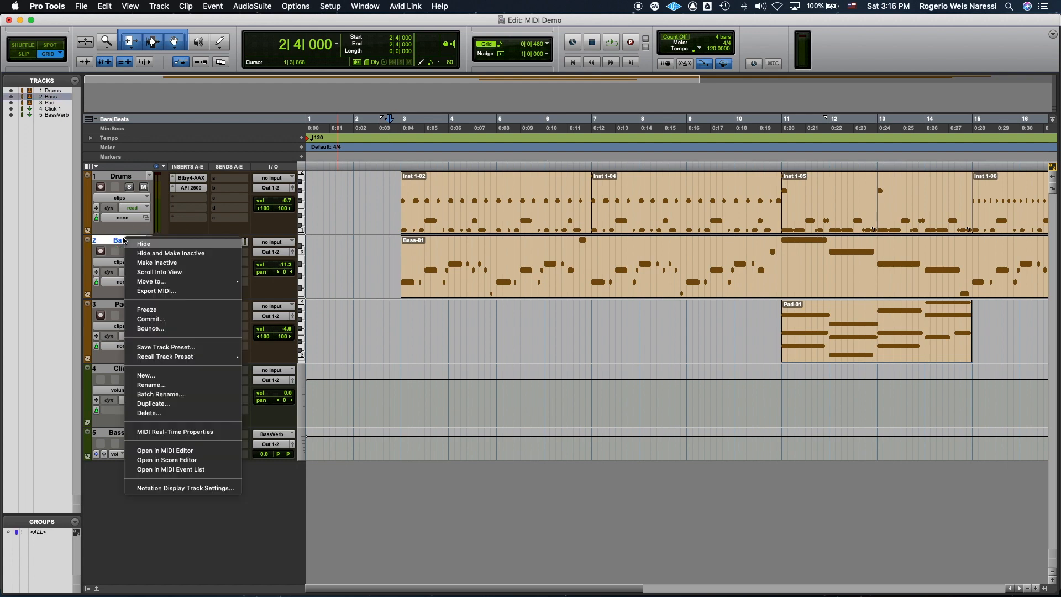
click(184, 309)
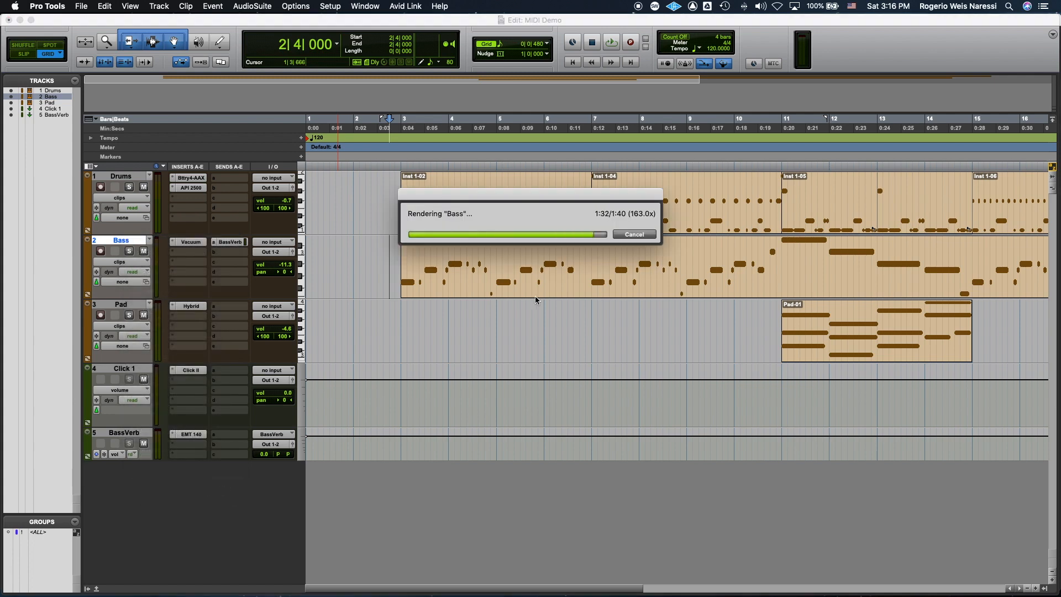
Examine the rendered waveform on the frozen Bass track up close around bars 3 and 4
click(480, 248)
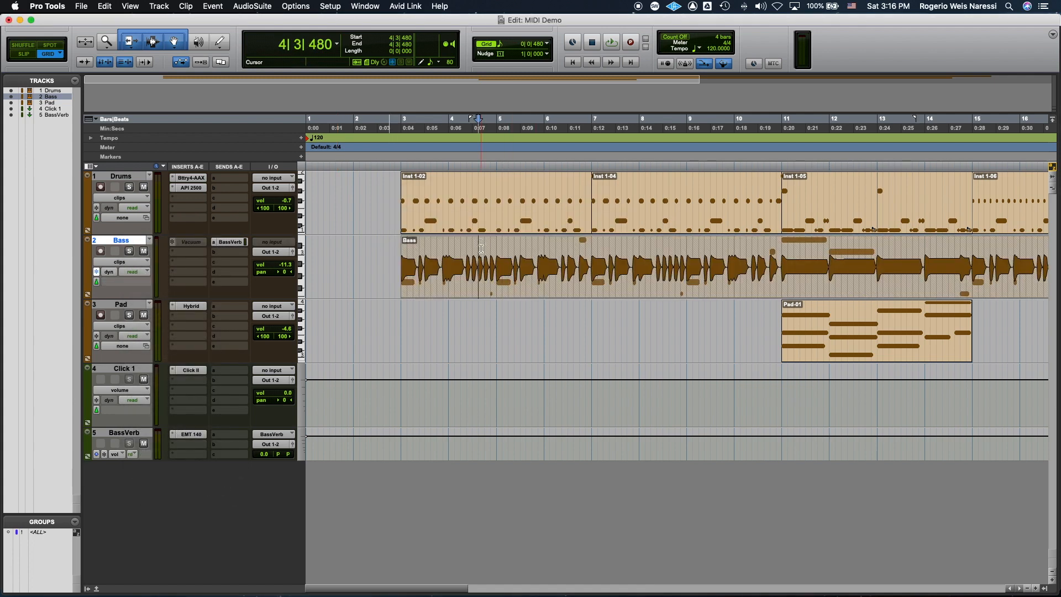
key(t)
scroll(491, 258, right, 1)
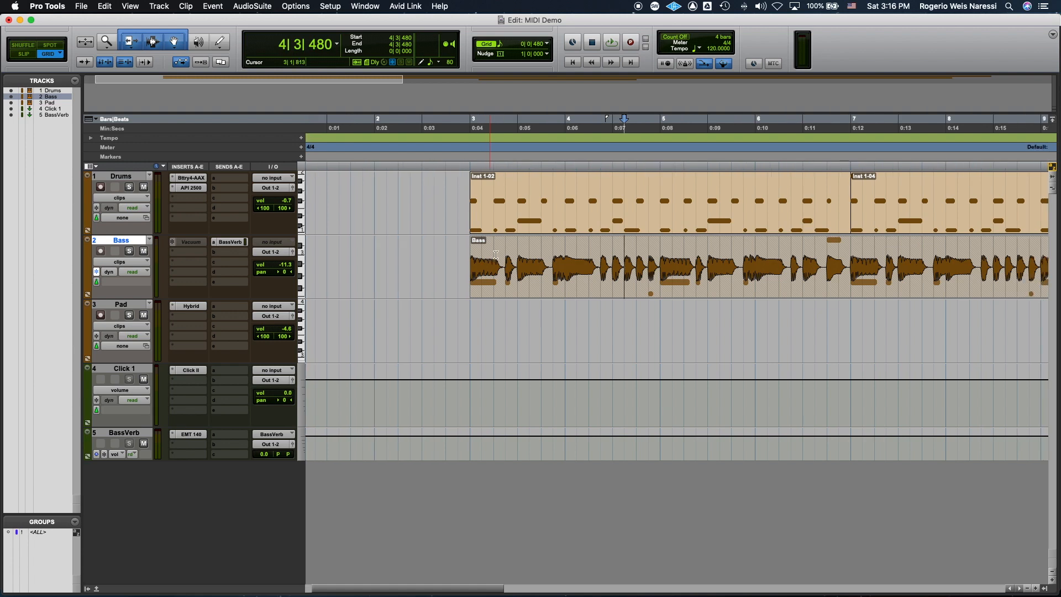
click(496, 255)
key(t)
scroll(749, 248, right, 5)
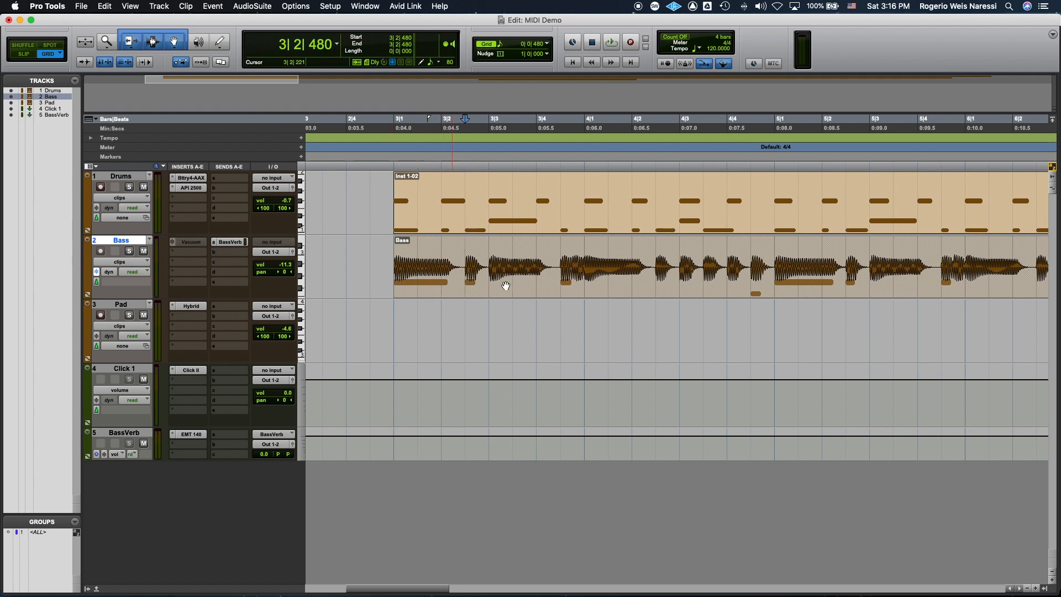
key(r)
key(r)
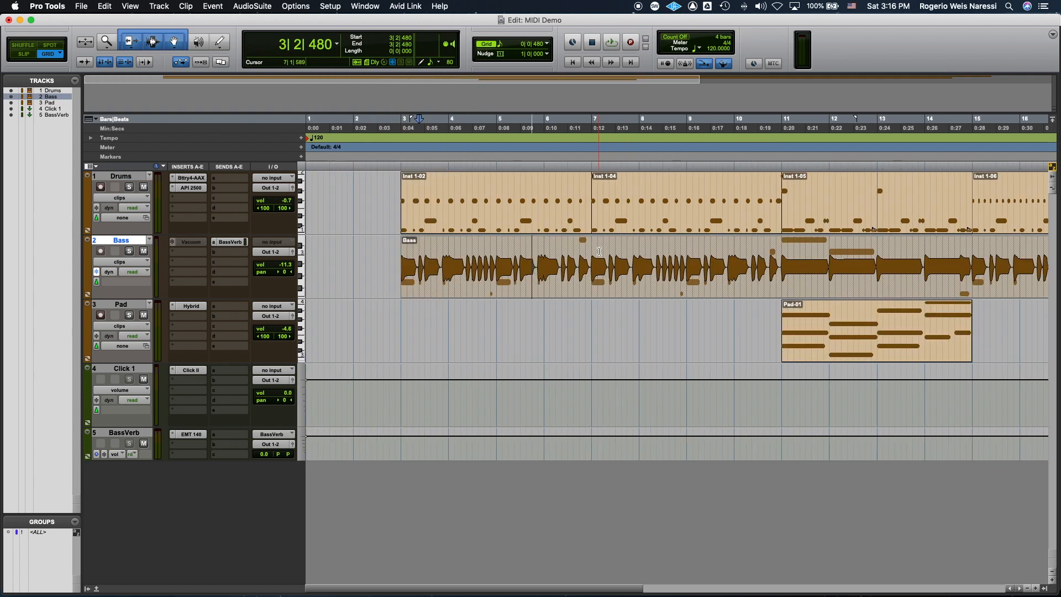
Check whether the Vacuum instrument on the frozen Bass track can be edited and close its window
click(396, 254)
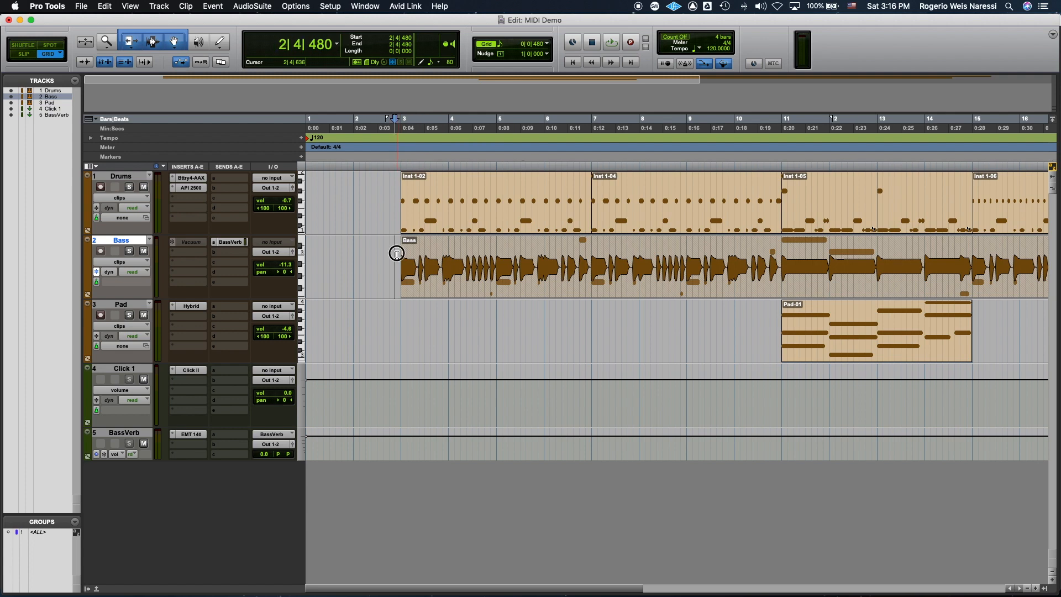
click(198, 245)
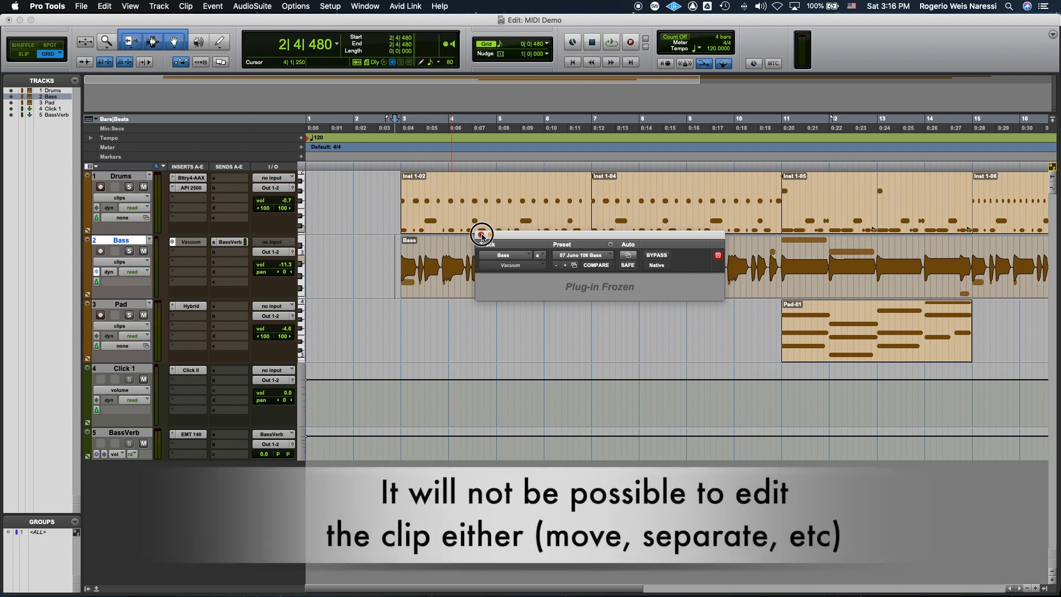
click(481, 235)
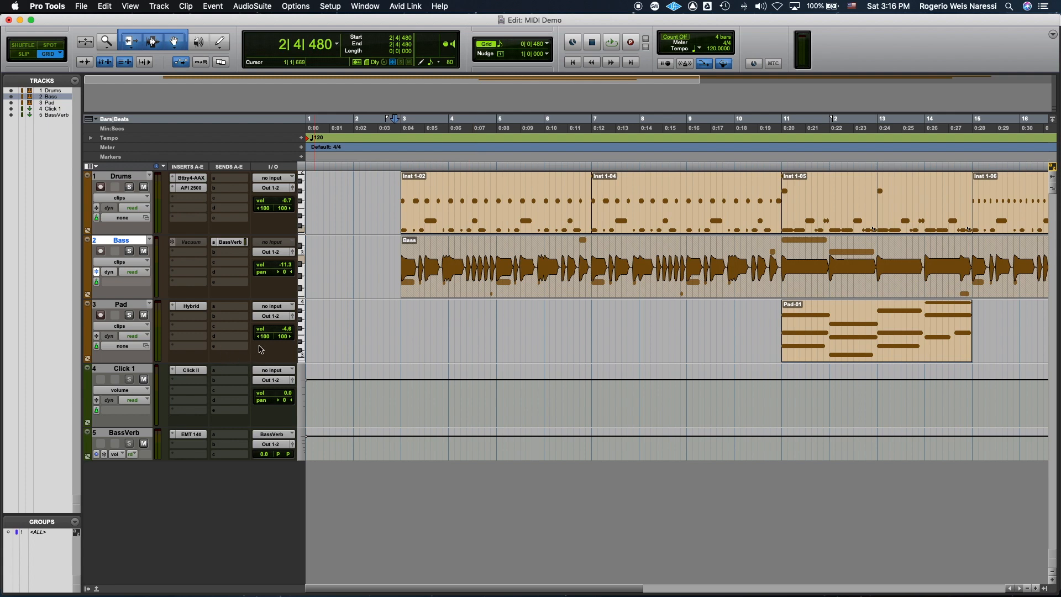
Unfreeze the Bass track and check its Vacuum instrument's controls
right_click(122, 242)
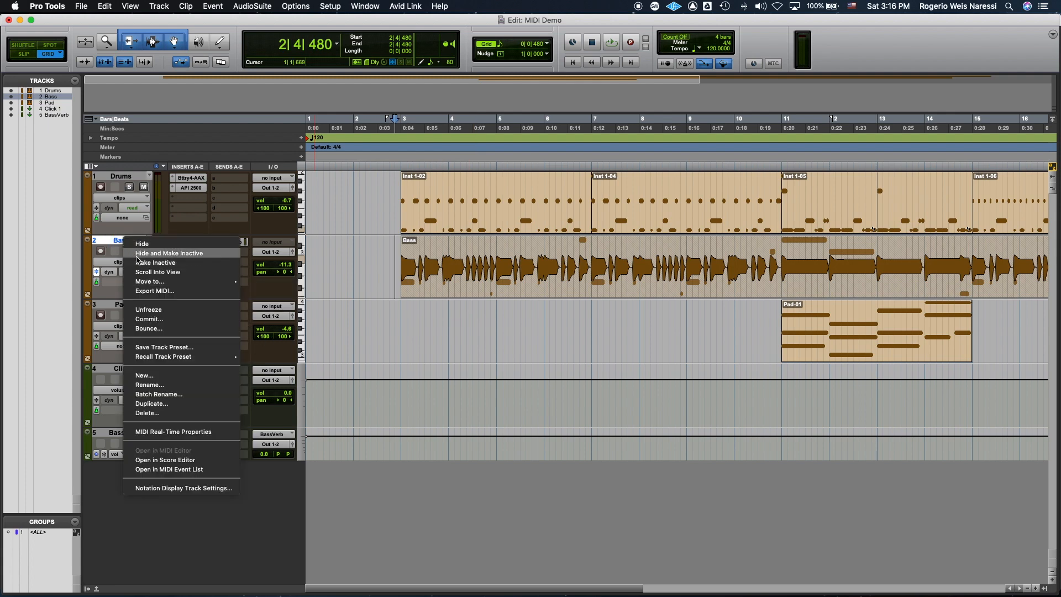
click(176, 311)
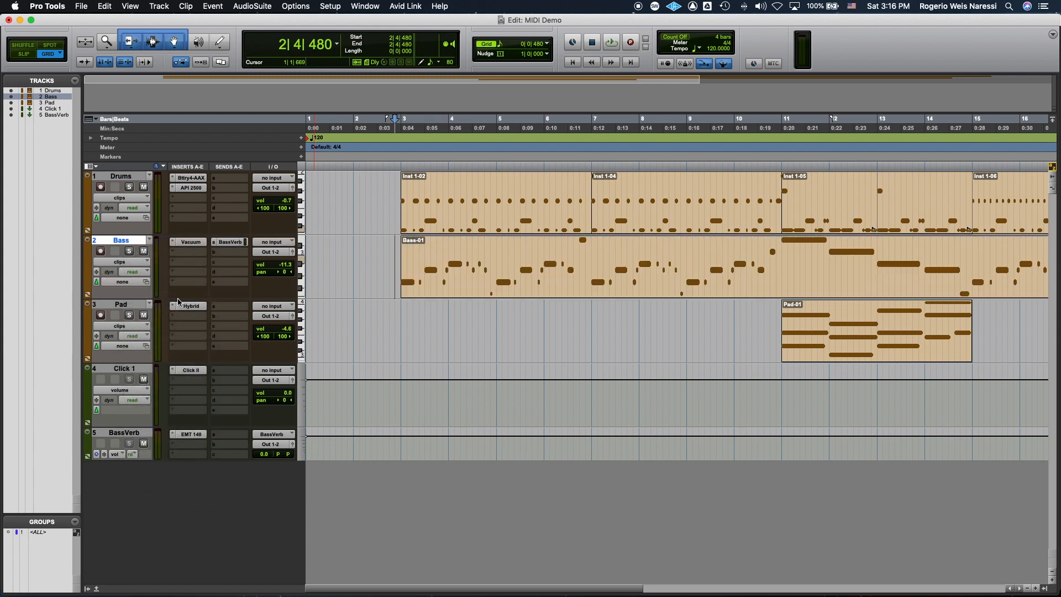
click(190, 244)
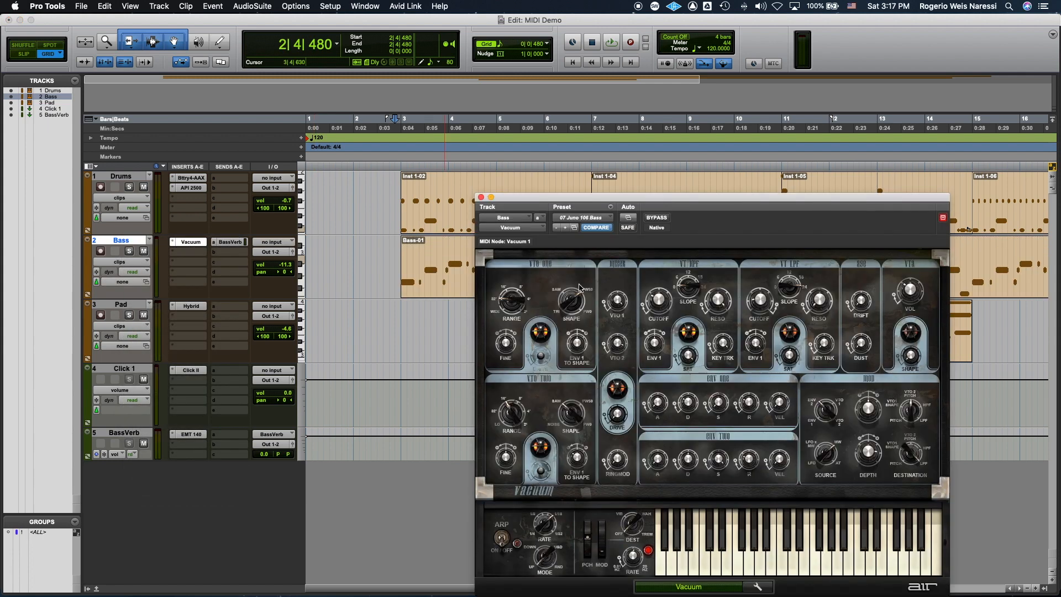
click(481, 196)
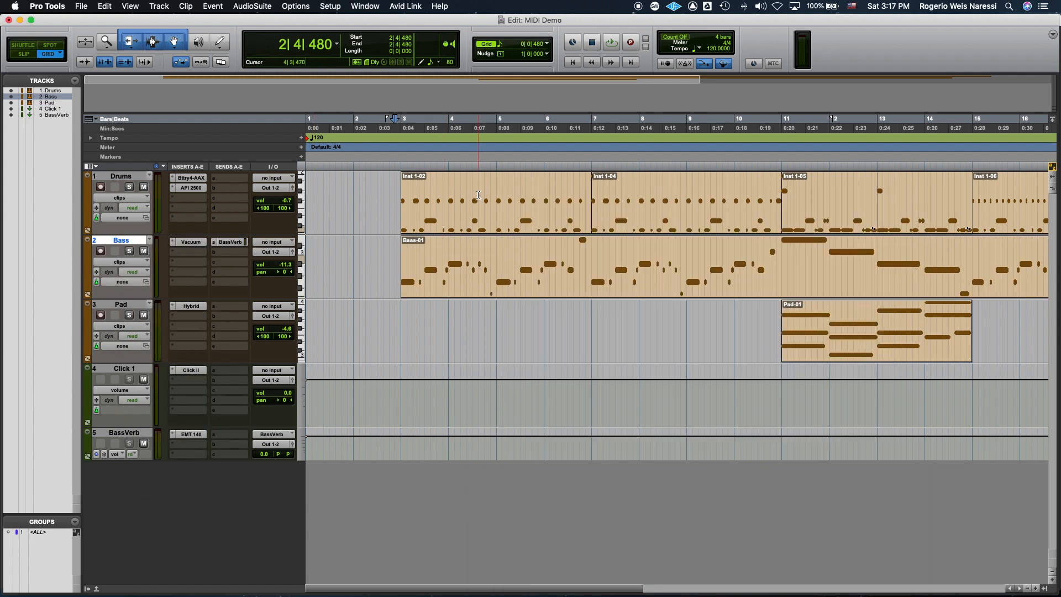
Review the Commit options for the Drums track and leave without committing
click(479, 204)
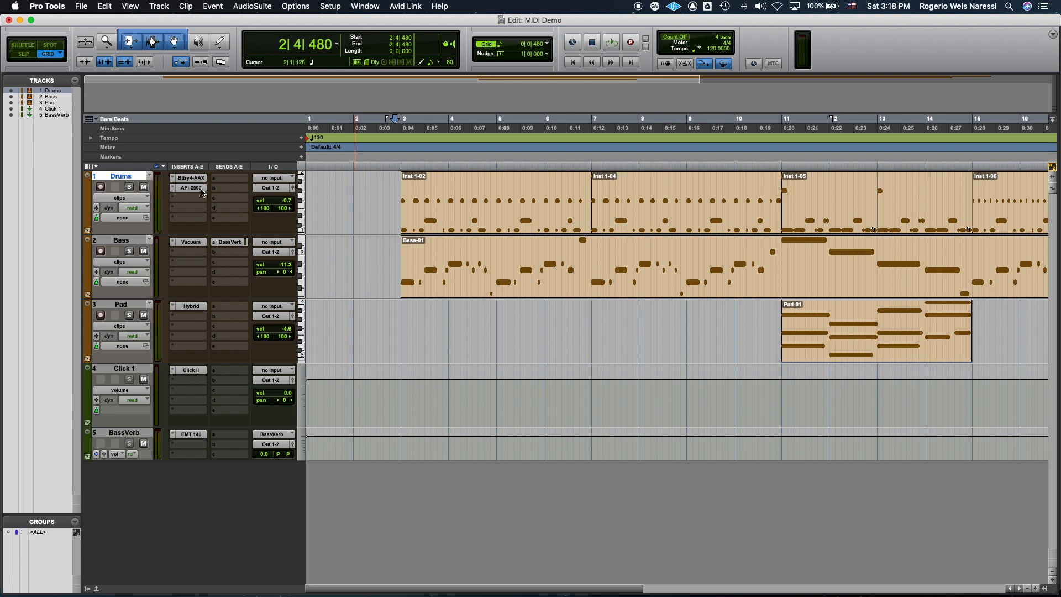
right_click(119, 177)
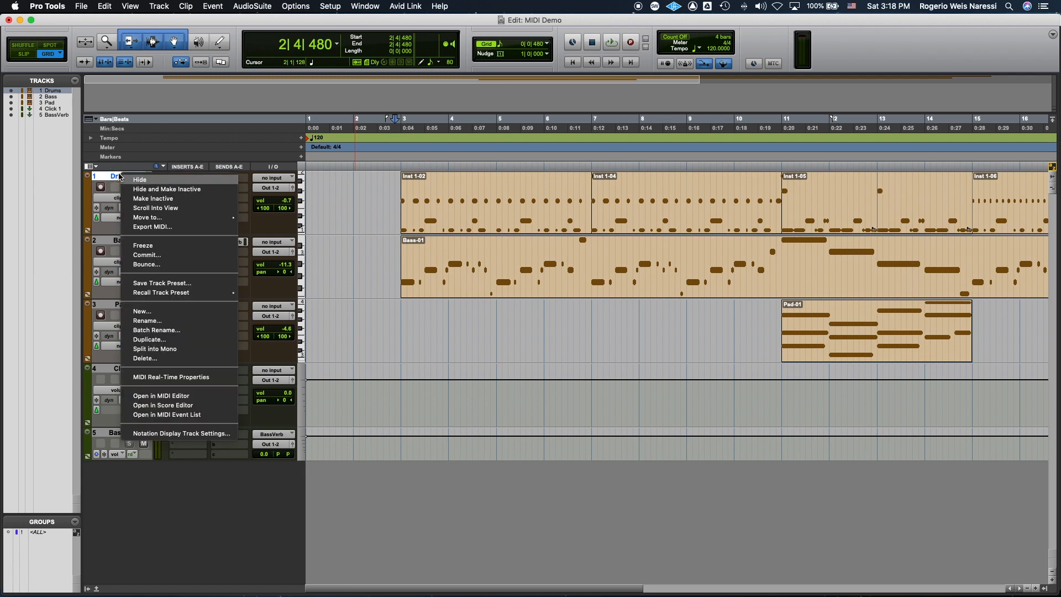
click(171, 256)
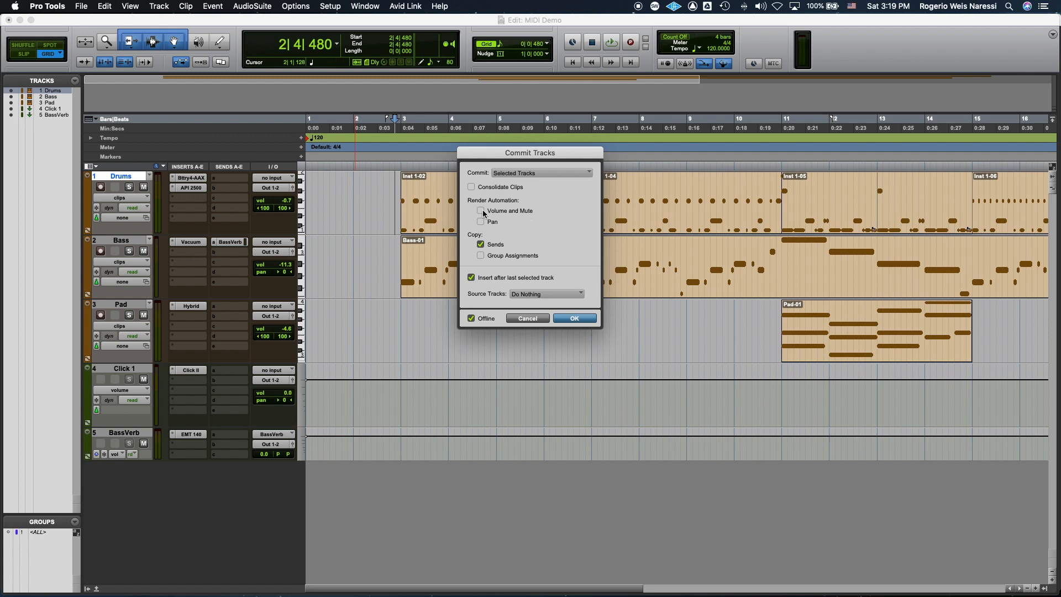
click(528, 319)
Show the Drums track's audio volume automation and lower it to about -20.8 dB from bar 3 to bar 5
click(117, 198)
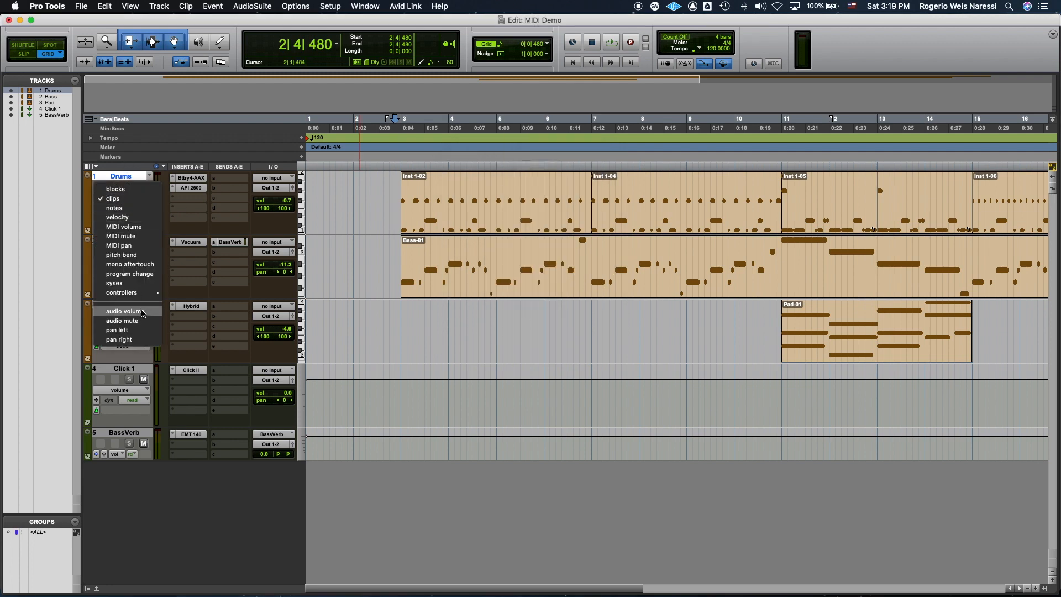
click(124, 311)
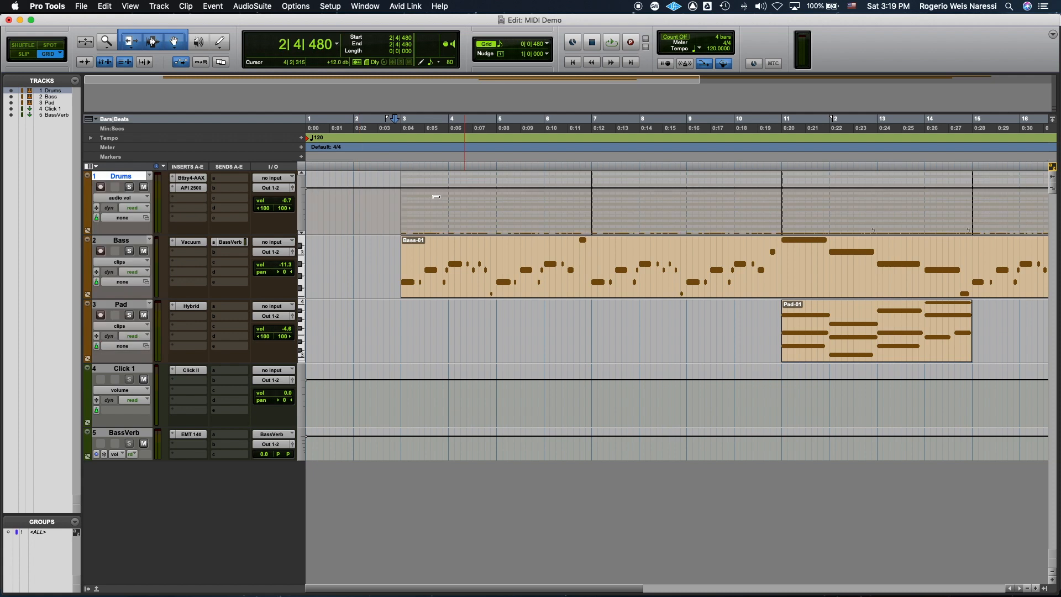
drag(402, 199, 471, 194)
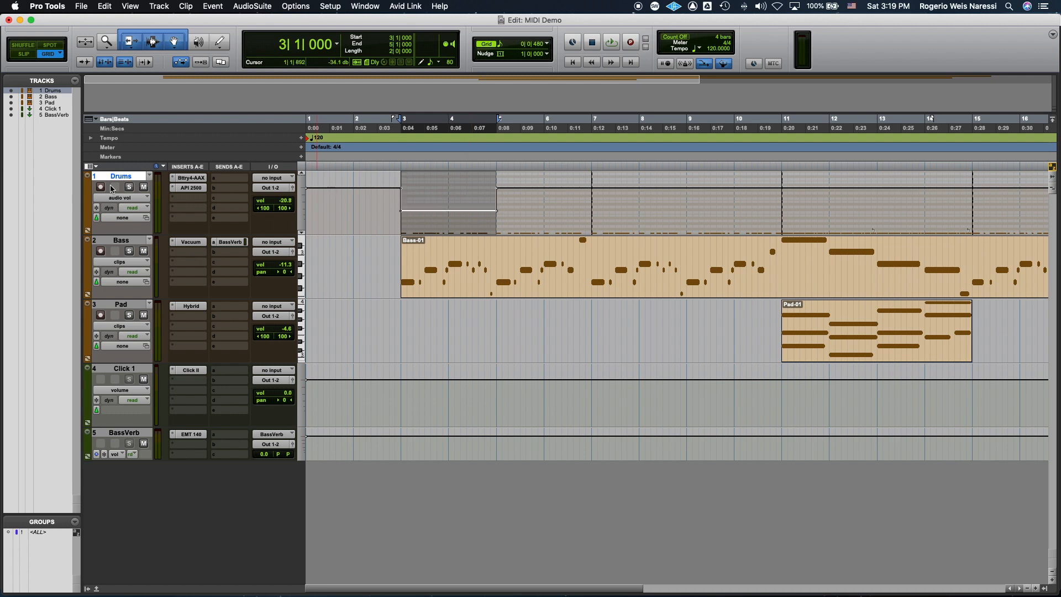
Commit the Drums track to audio with Volume and Mute automation rendered
right_click(136, 175)
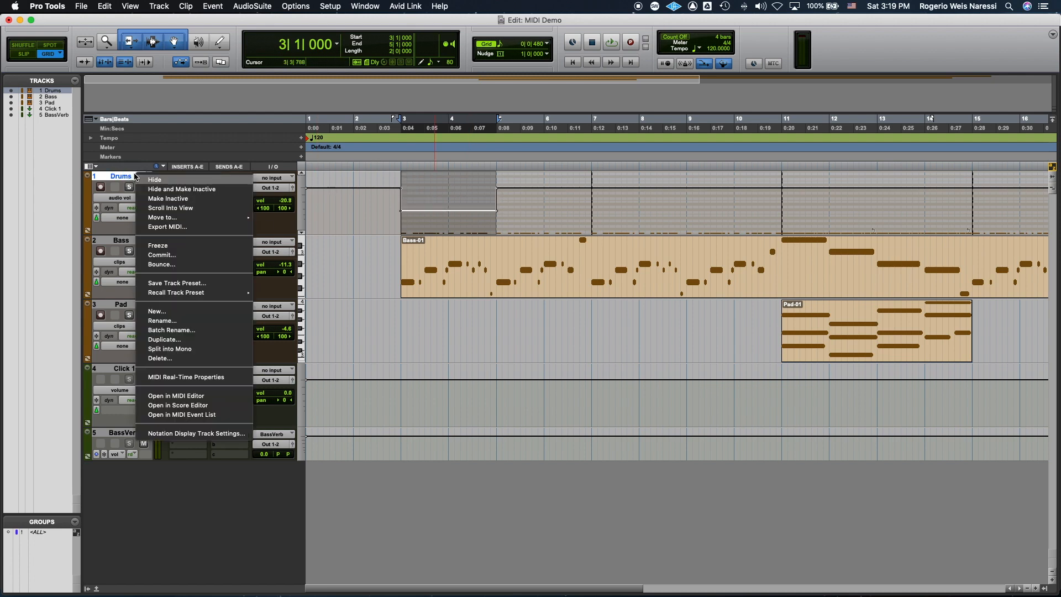
click(204, 255)
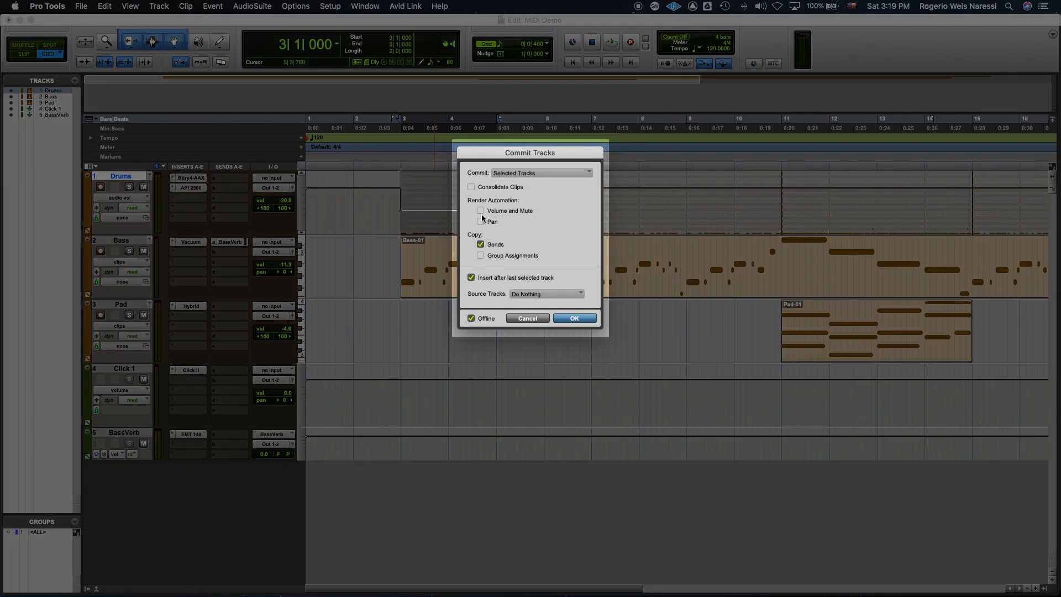
click(480, 211)
click(585, 319)
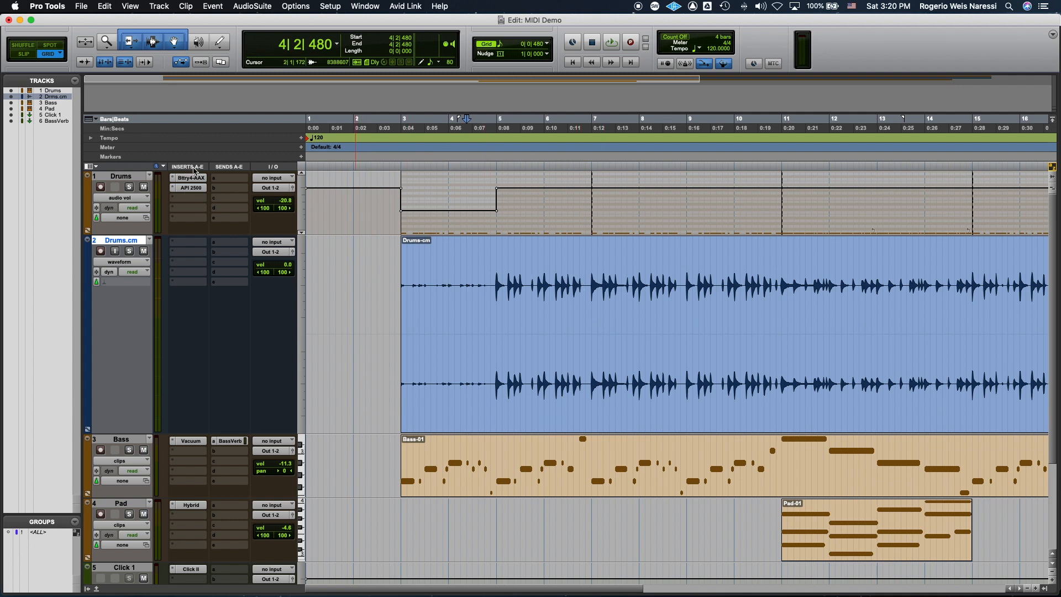
Inspect the rendered volume drop in the Drums.cm waveform between bars 3 and 5 and undo the commit
click(502, 277)
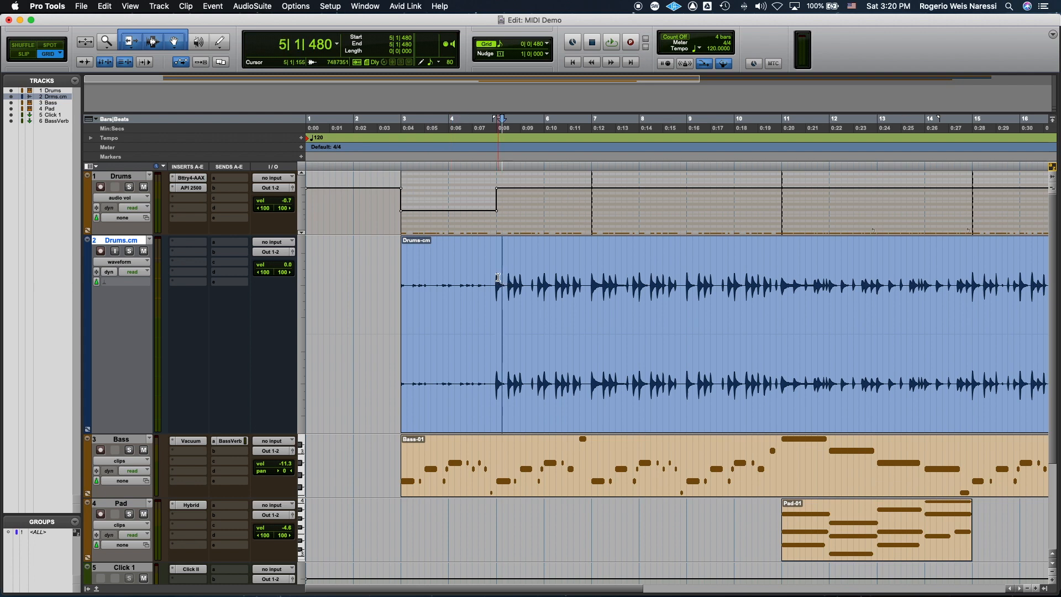
click(490, 274)
click(495, 277)
drag(493, 277, 399, 277)
click(416, 273)
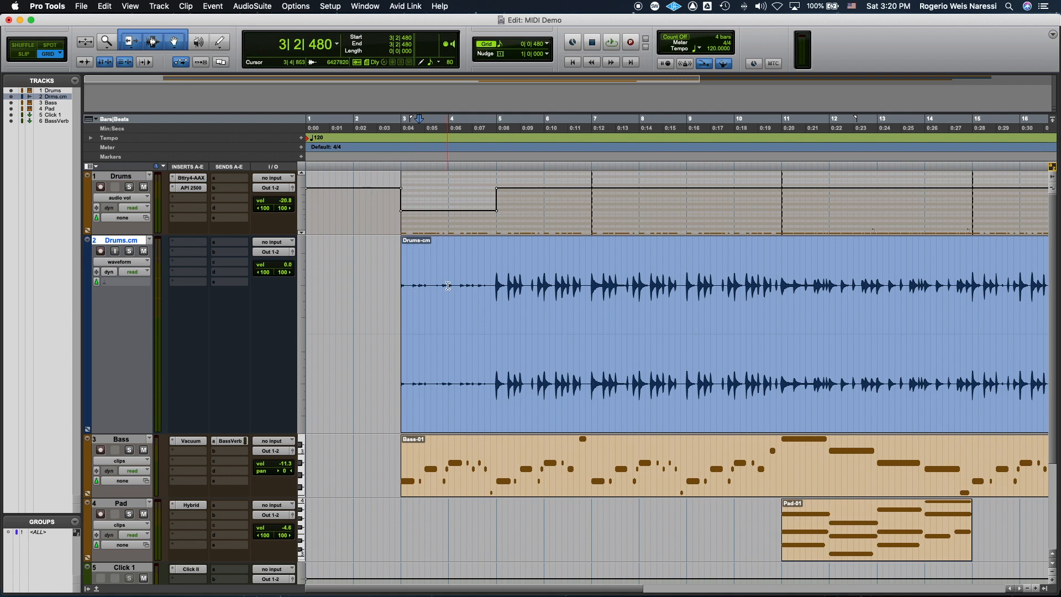
key(super+z)
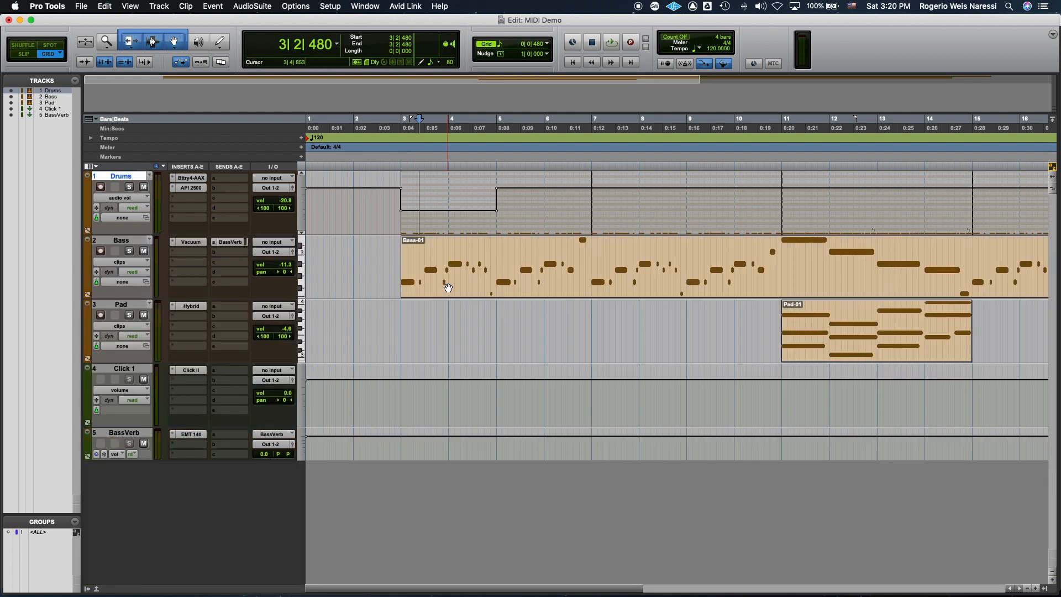
click(390, 213)
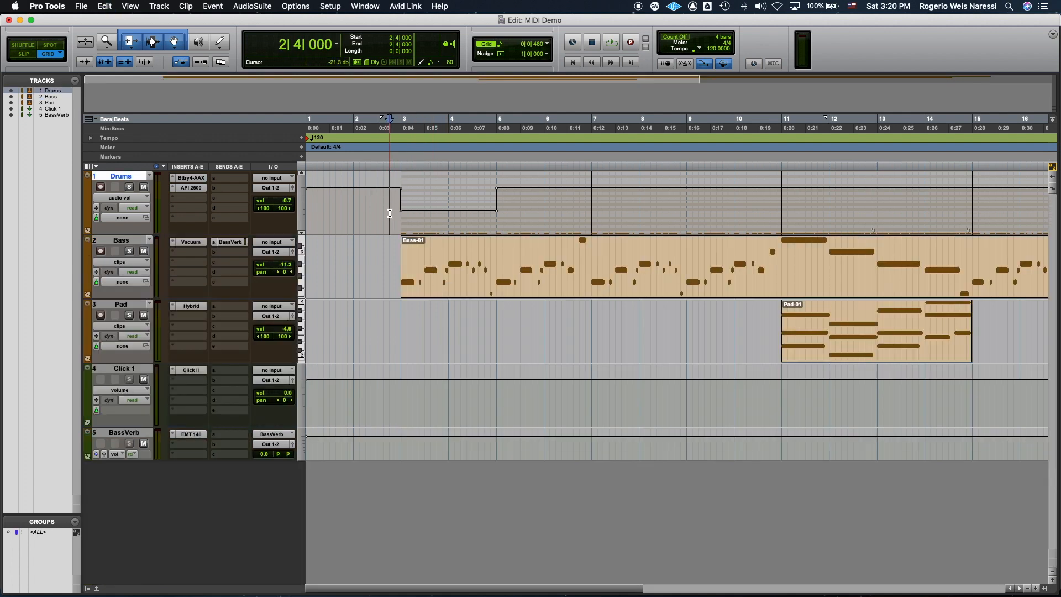
Commit the Drums track without rendering Volume and Mute, copying sends and inserting the result after the last selected track
right_click(125, 177)
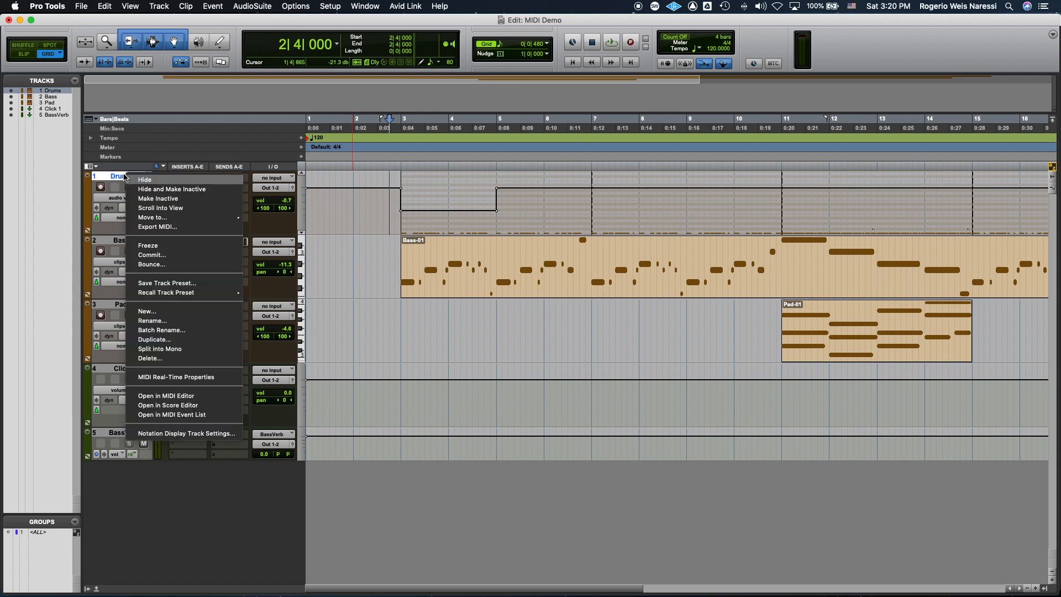
click(173, 258)
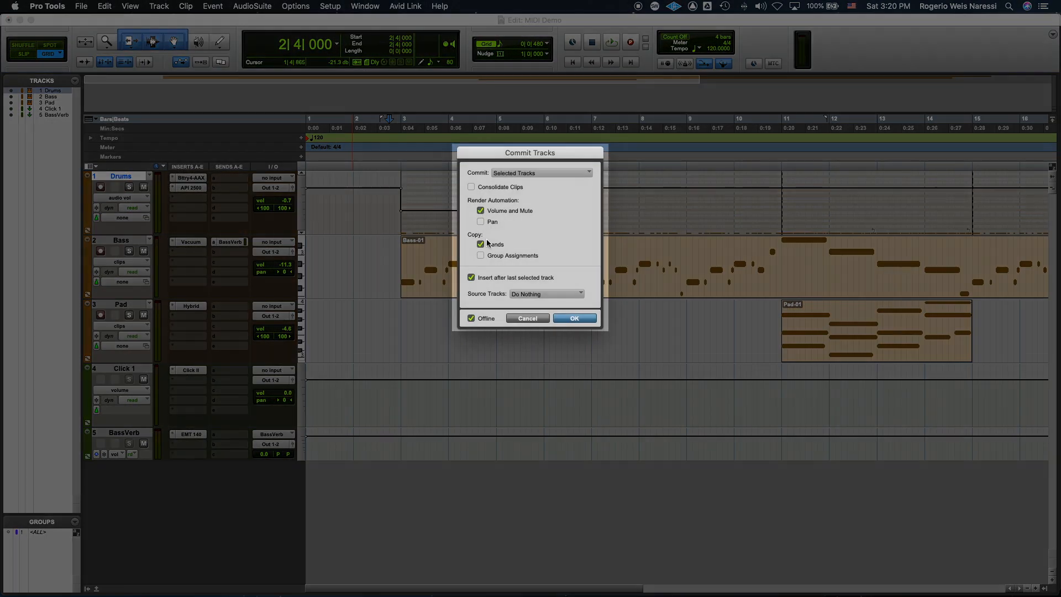
click(480, 211)
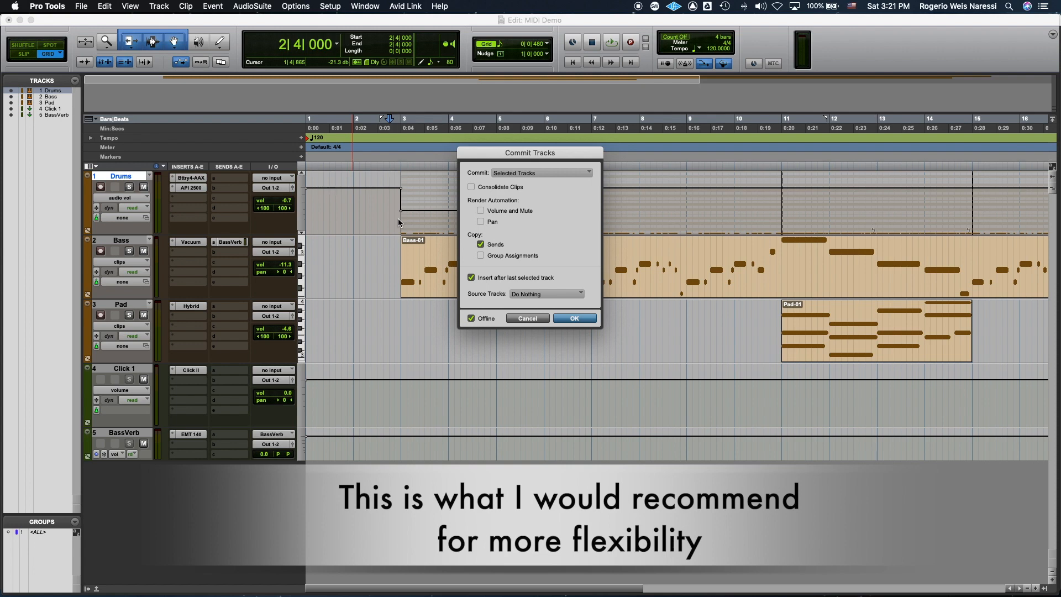
click(585, 317)
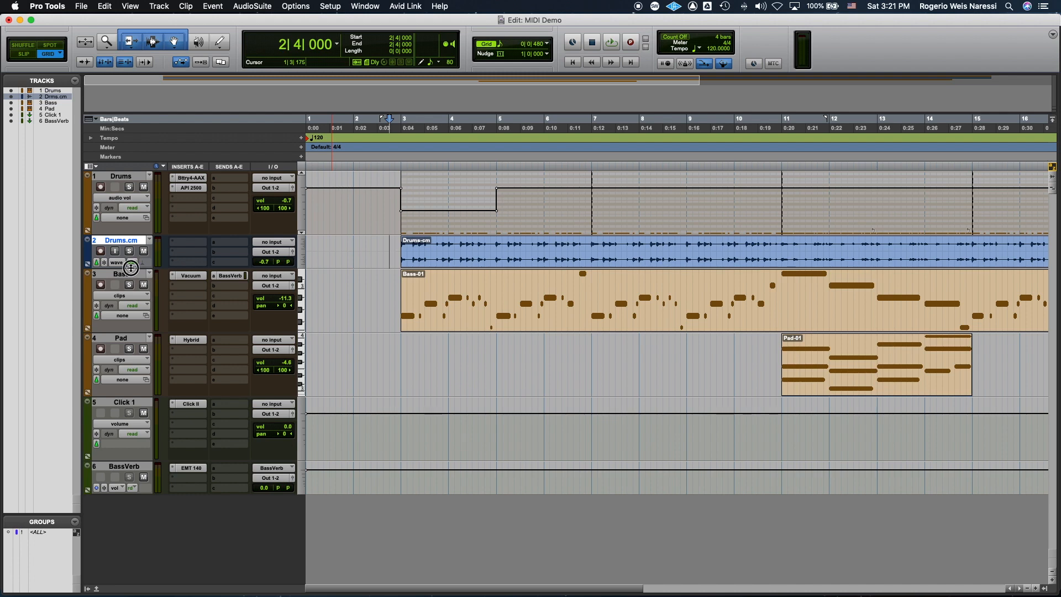
Enlarge the Drums.cm track's height and display its volume automation
drag(130, 268, 137, 363)
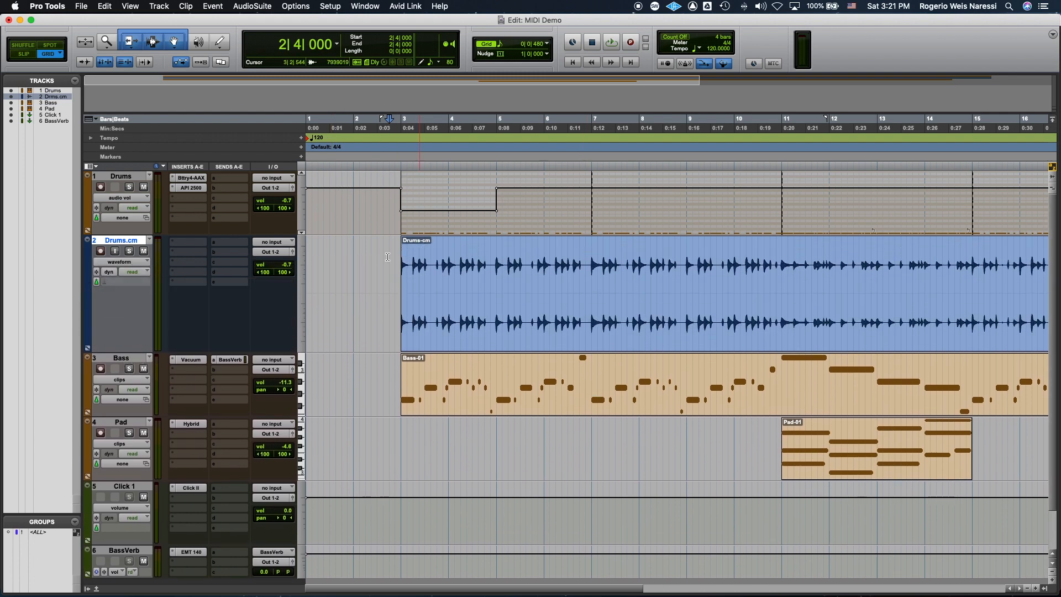
click(127, 262)
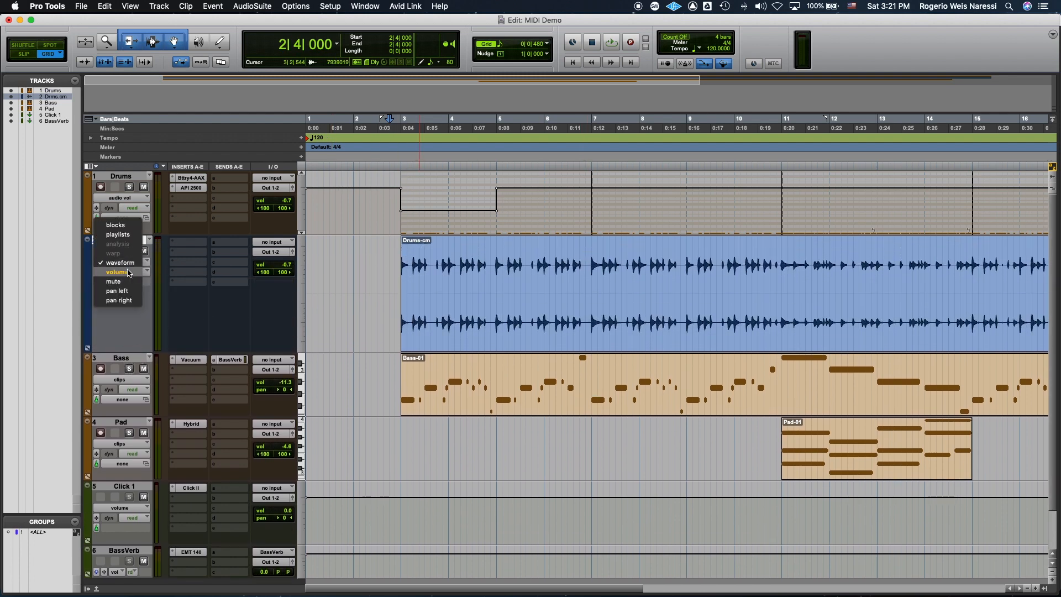
click(129, 273)
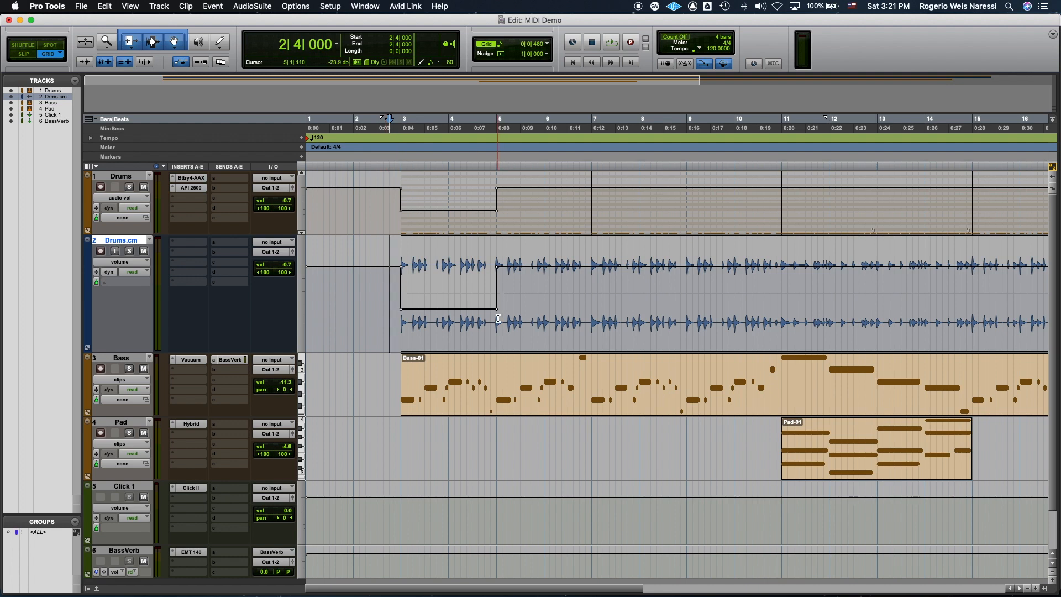
Review the Source Tracks options in the Commit Tracks dialog for the Drums track and cancel without committing
click(127, 177)
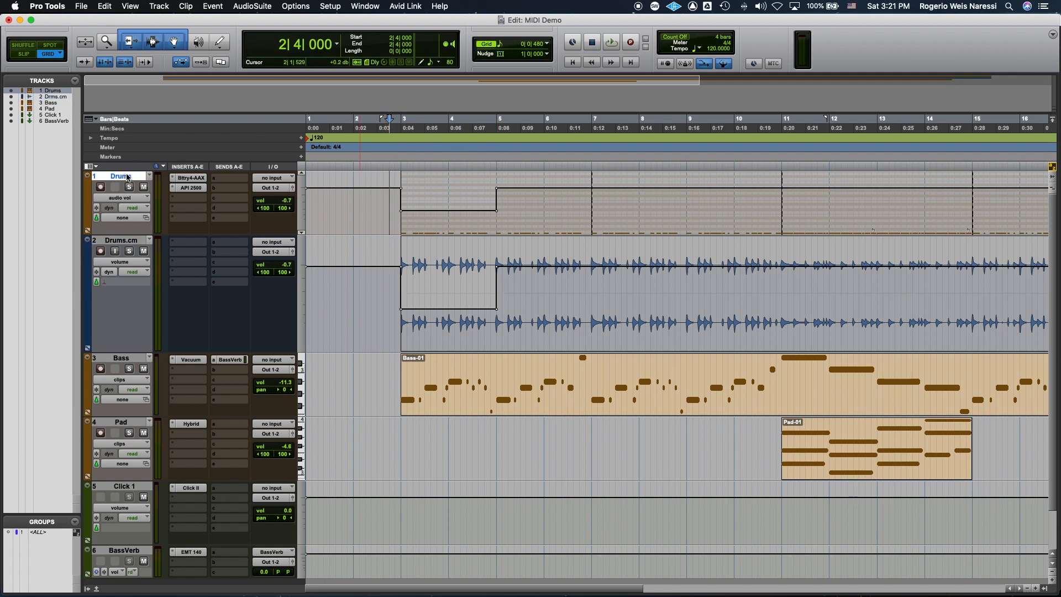
right_click(127, 176)
click(155, 255)
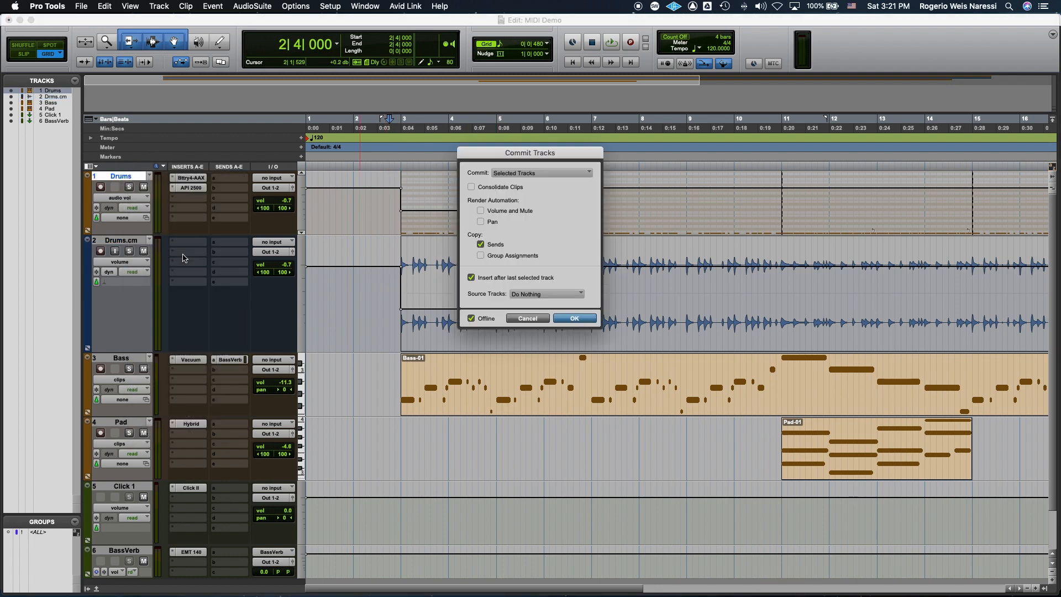
click(528, 294)
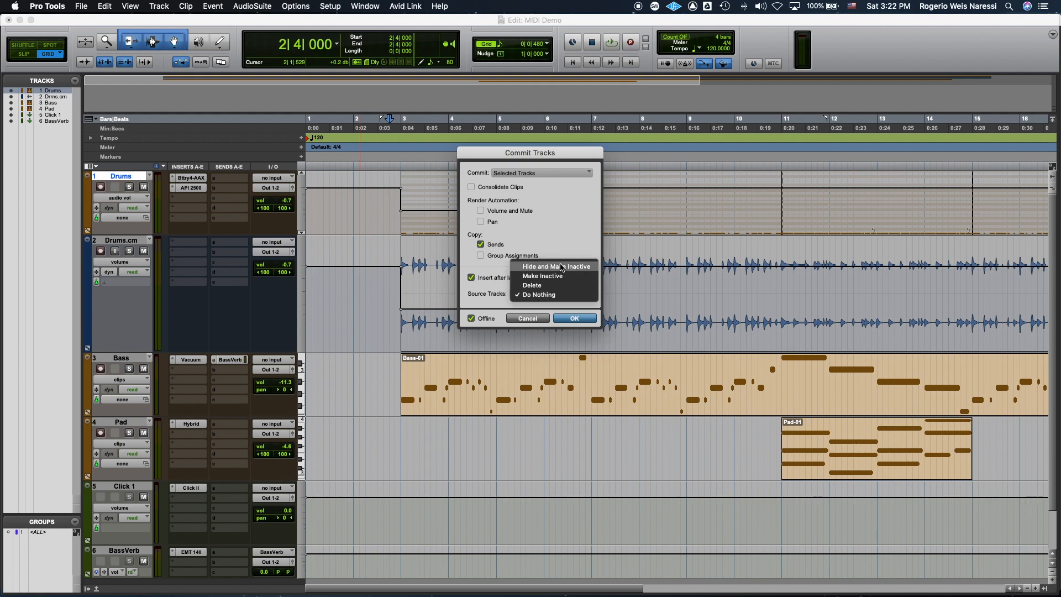
click(535, 319)
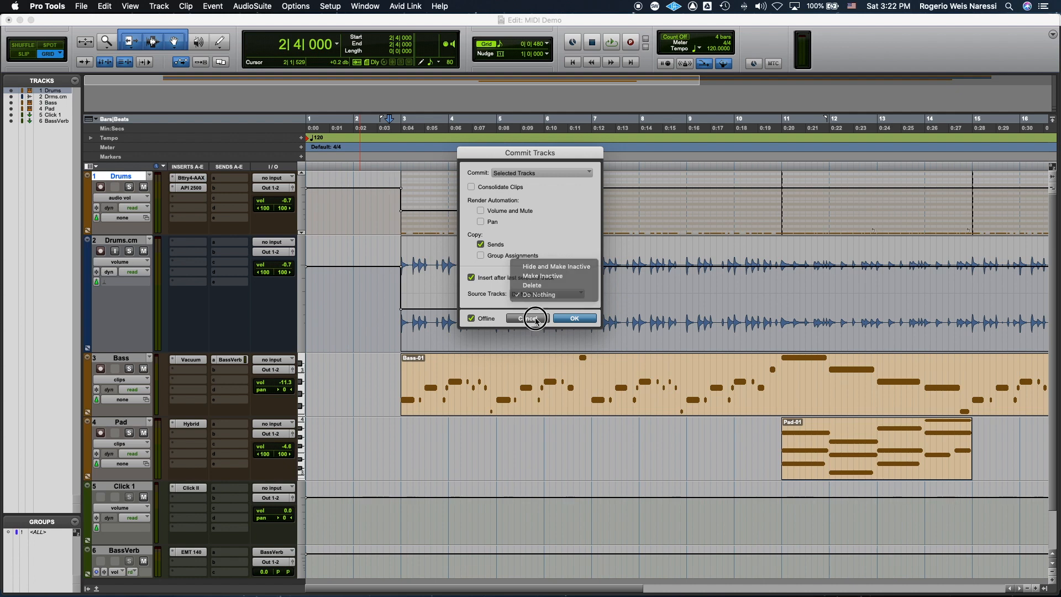
click(528, 318)
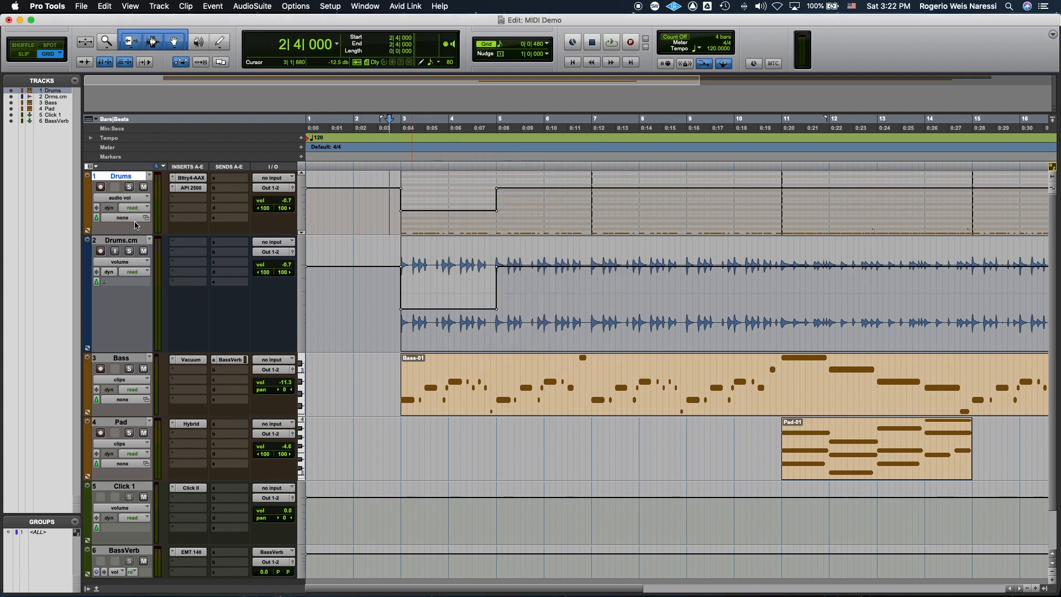
Reduce the height of all tracks and hide the original Drums track while making it inactive
drag(134, 232, 133, 219)
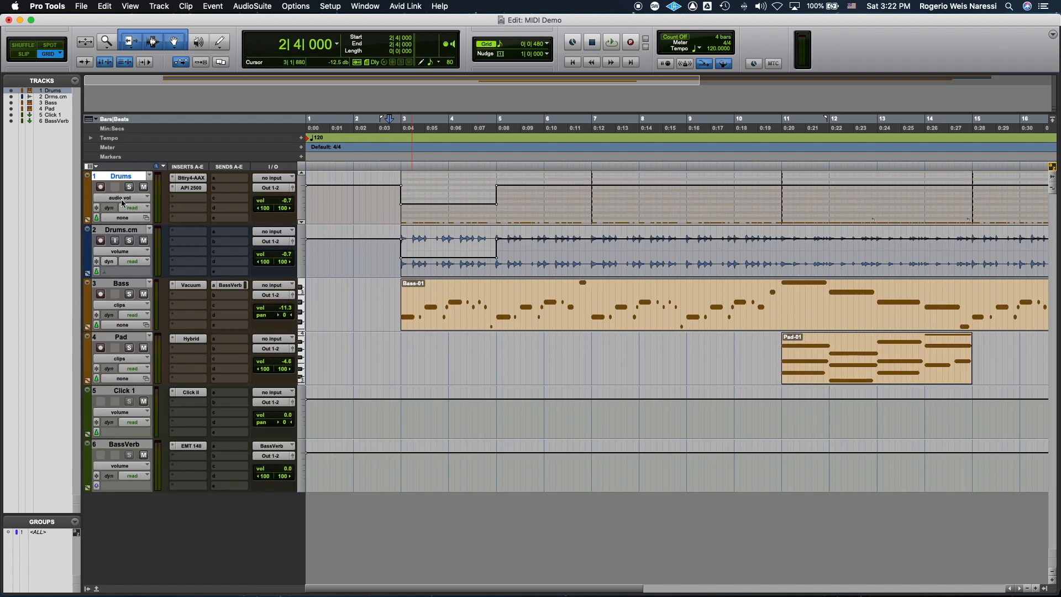
click(122, 176)
click(126, 177)
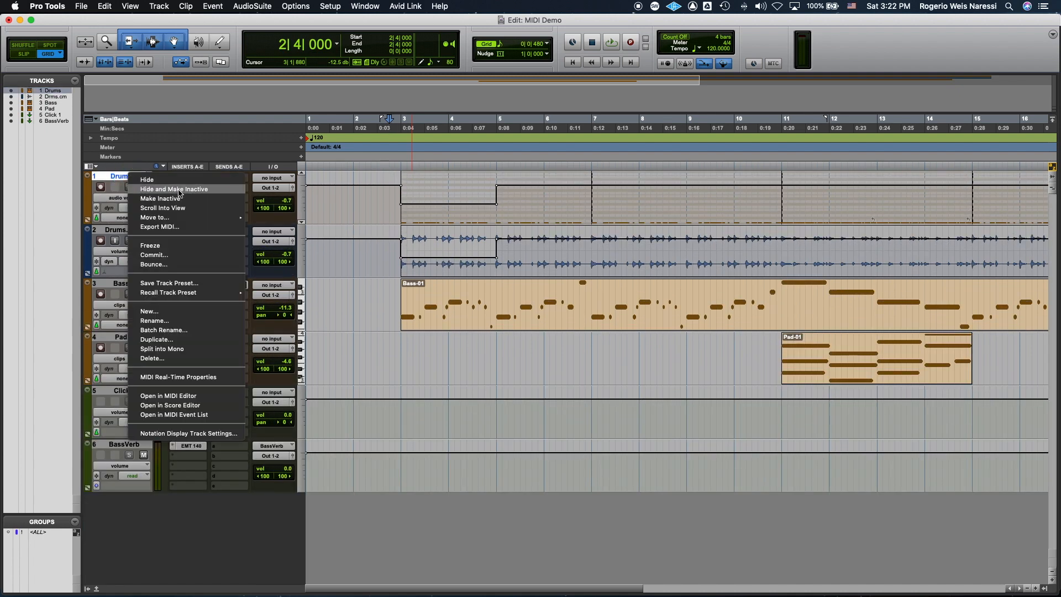
click(185, 191)
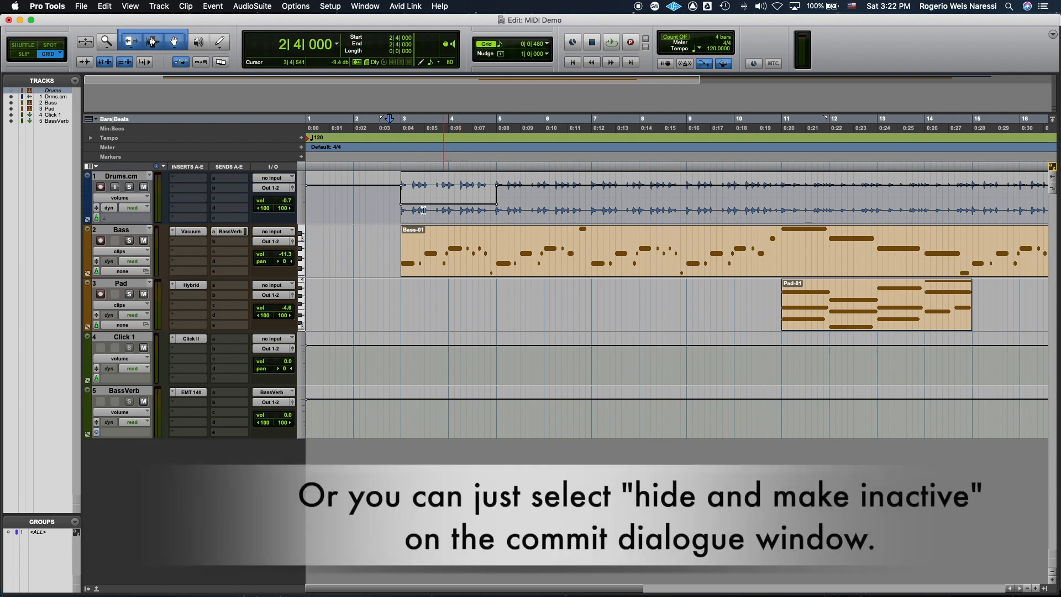
click(394, 210)
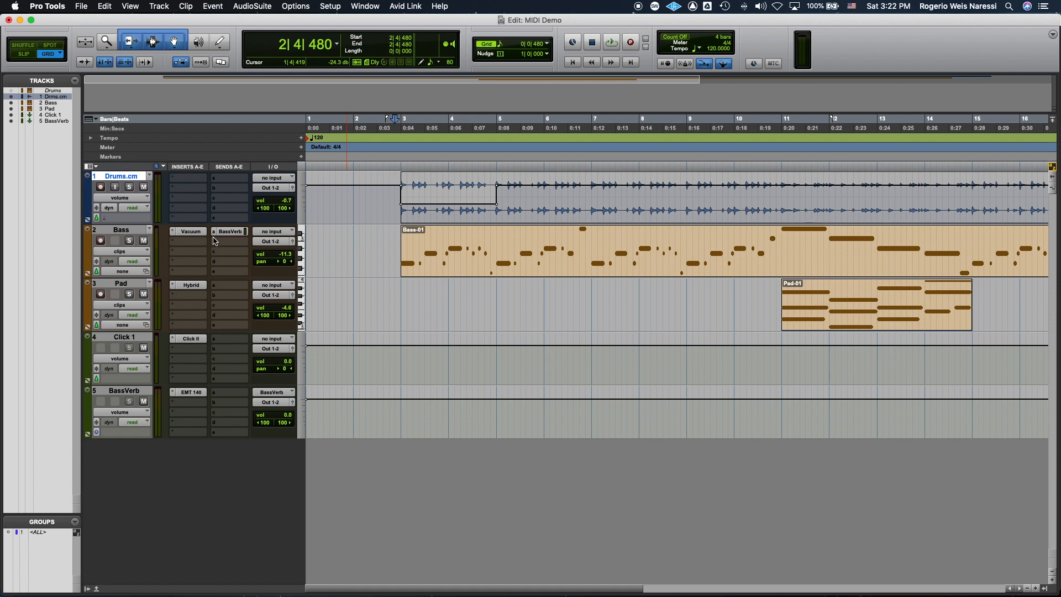
click(138, 229)
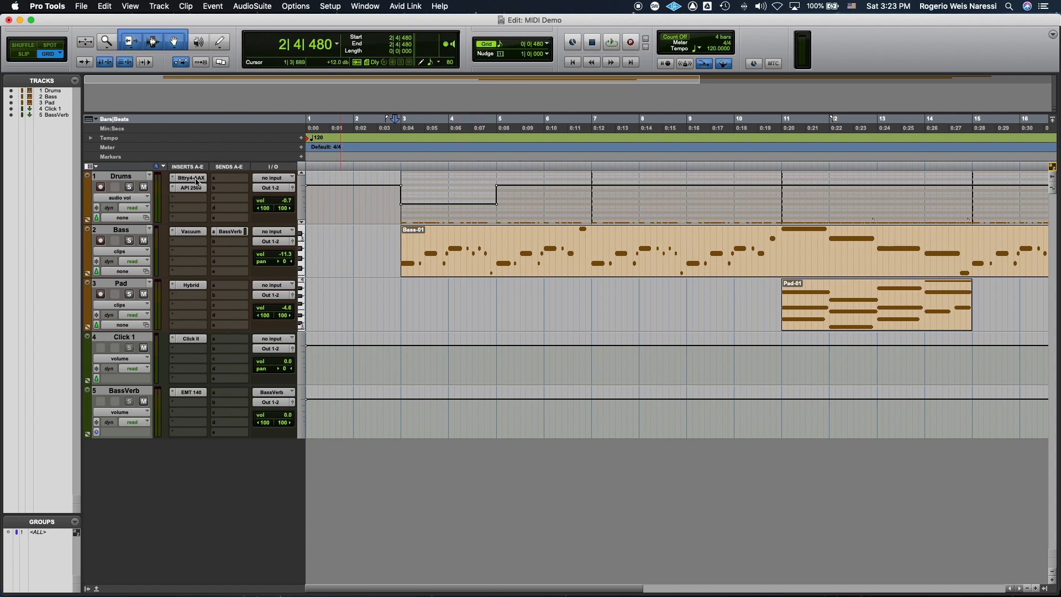
Commit the Drums track up to its Bttry4-AAX insert, copying sends and setting source tracks to Hide and Make Inactive
right_click(196, 180)
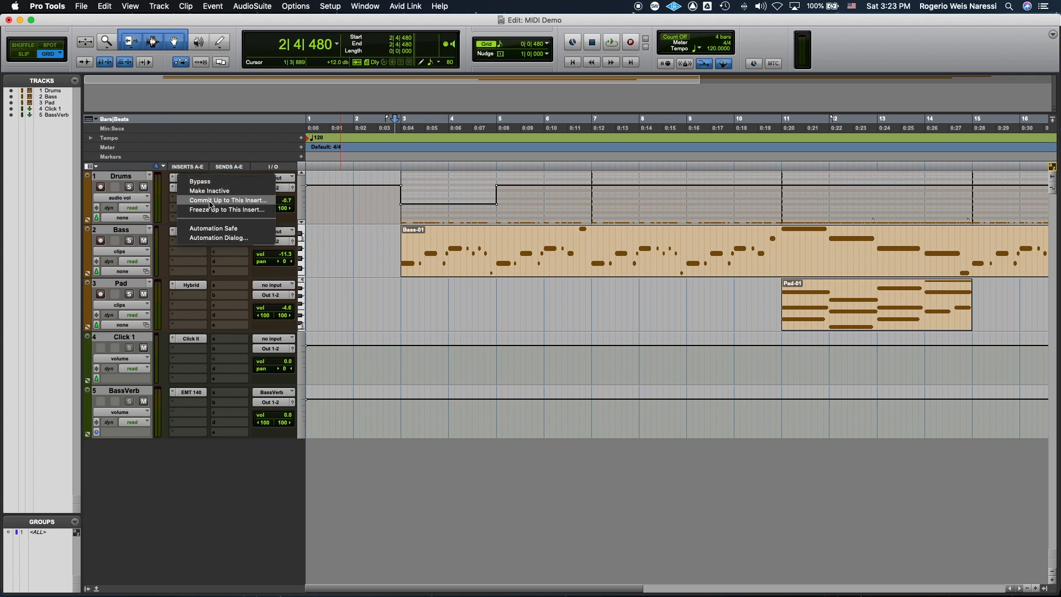
click(211, 201)
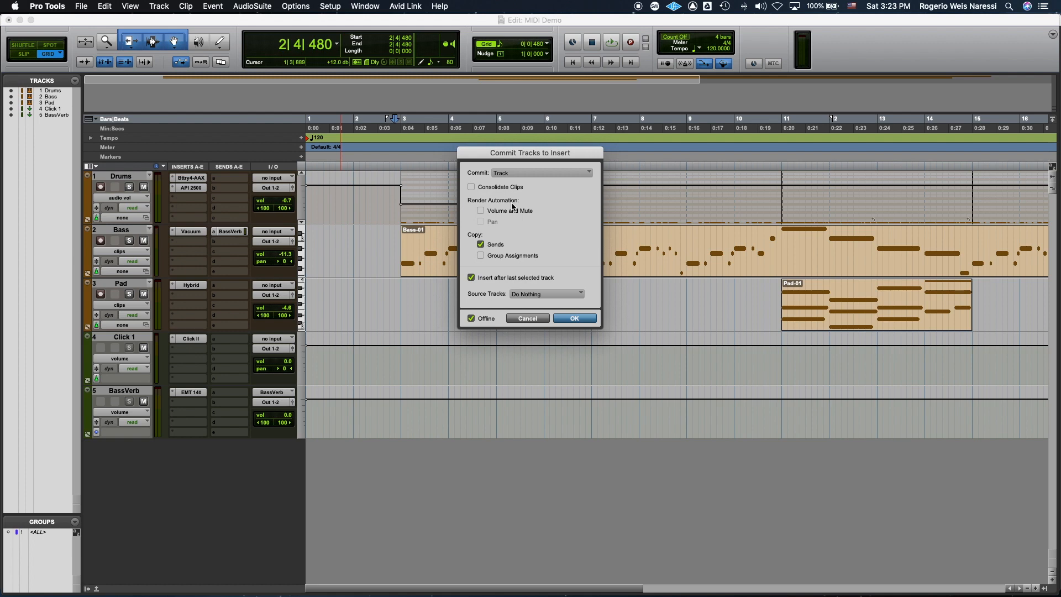
click(535, 296)
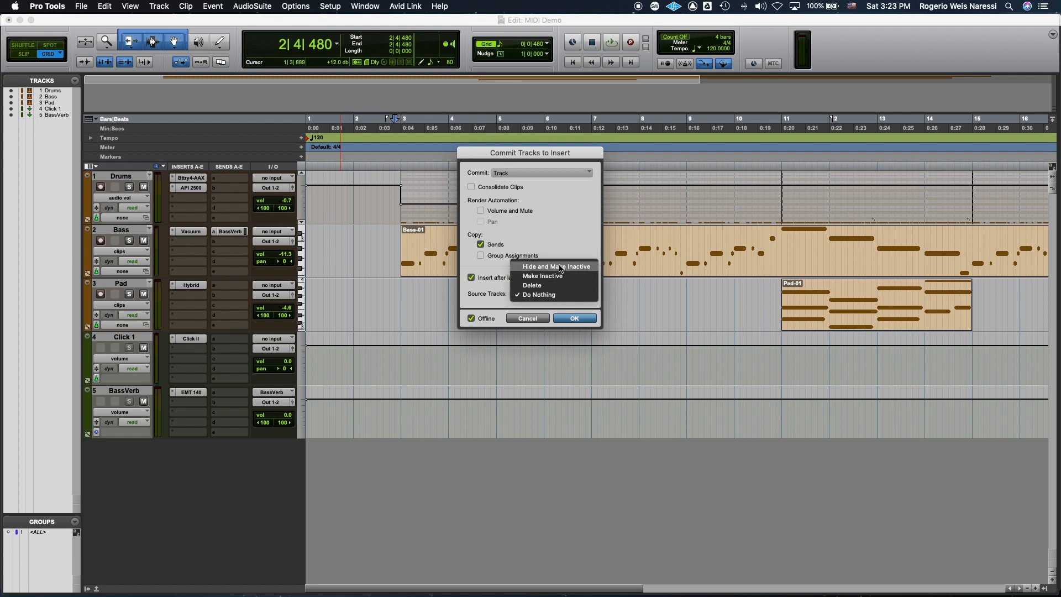
click(560, 269)
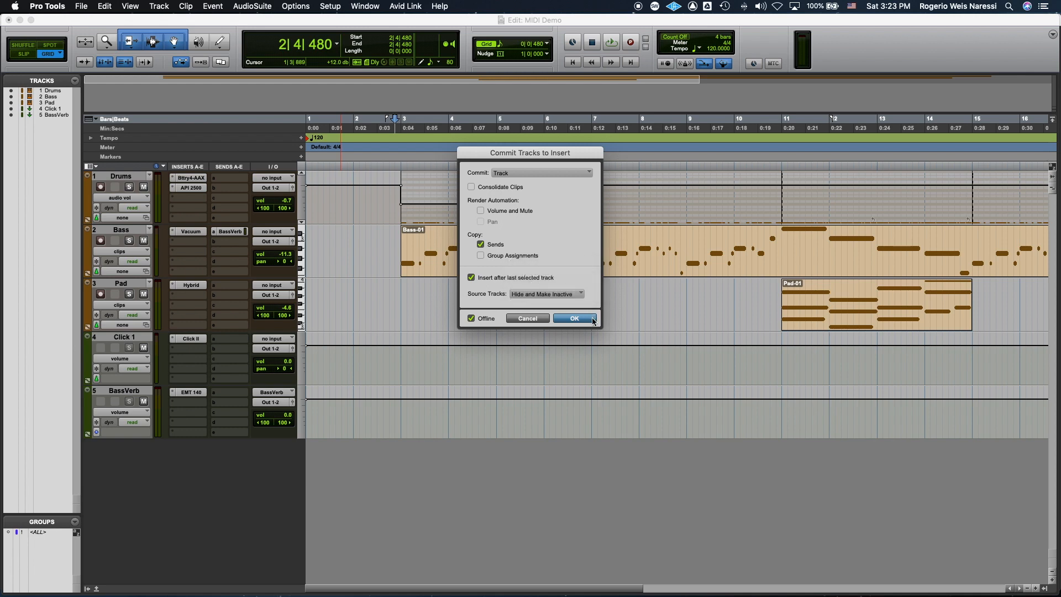
click(575, 319)
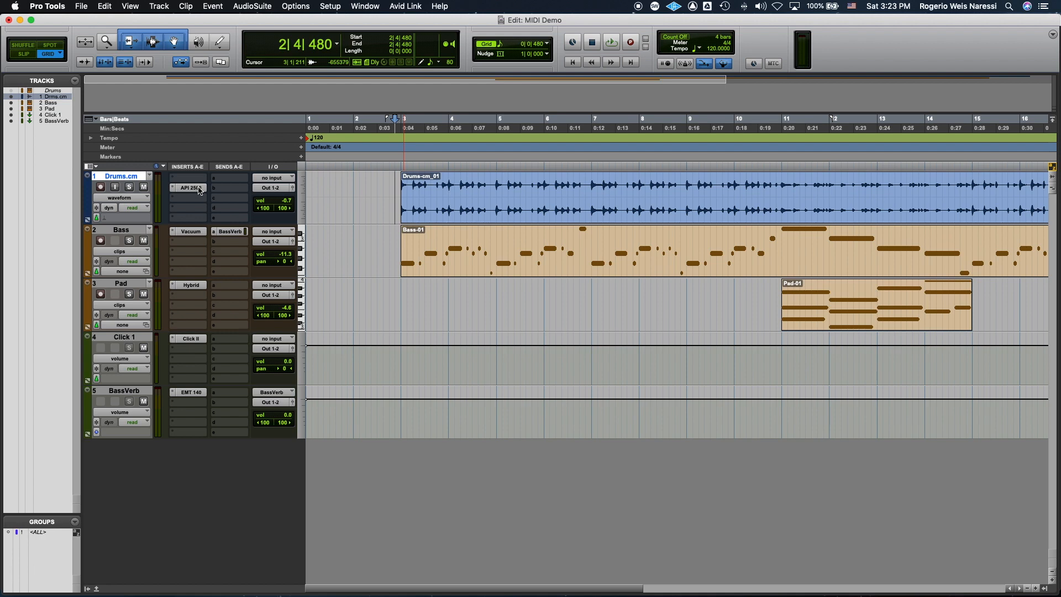
Check the API 2500 plug-in on Drums.cm, and show the inactive Drums track temporarily before hiding it again
click(200, 190)
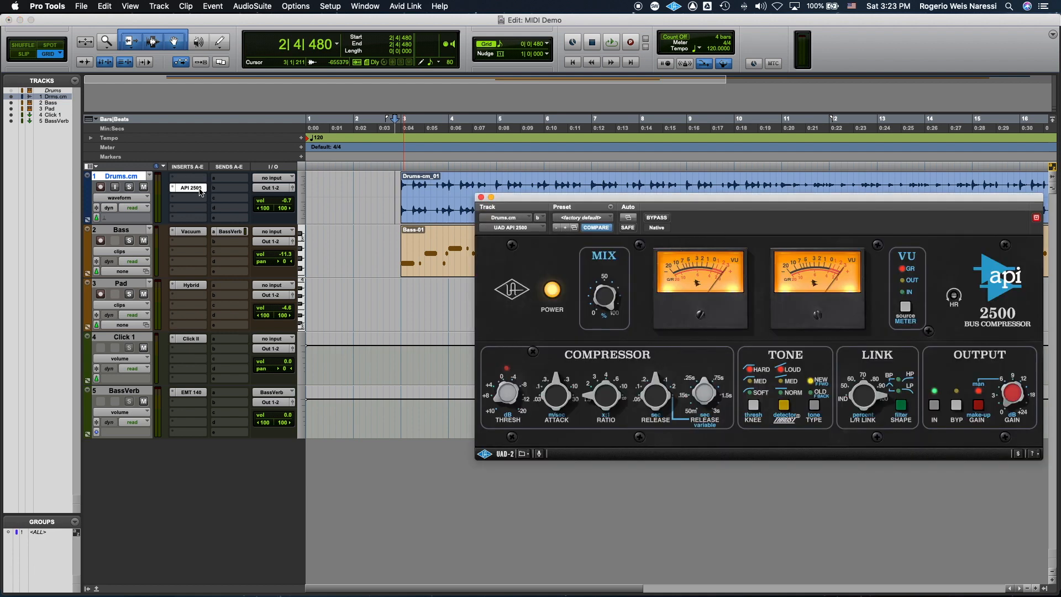
click(480, 196)
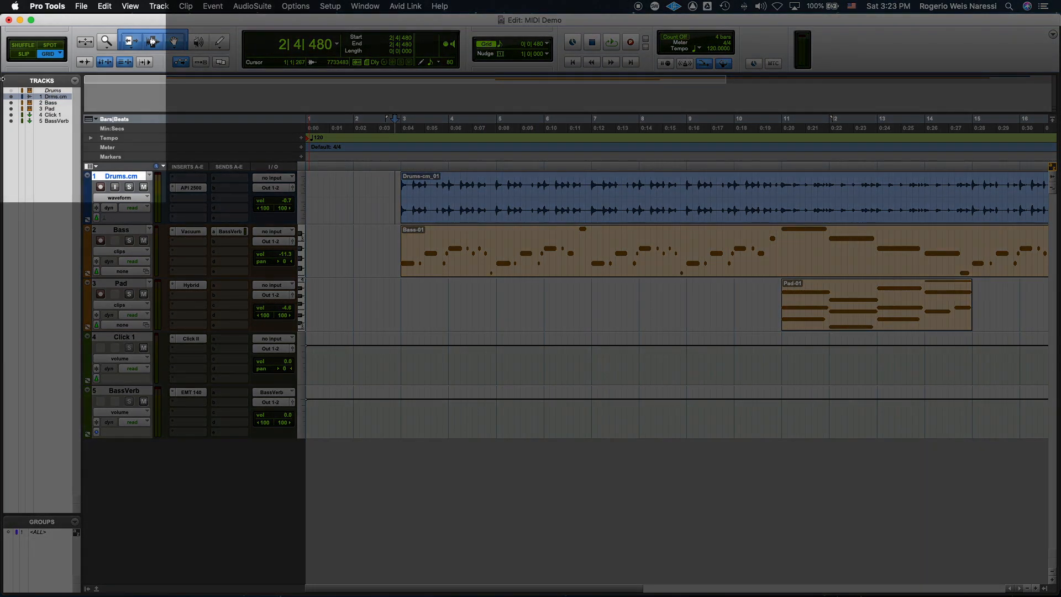
click(52, 90)
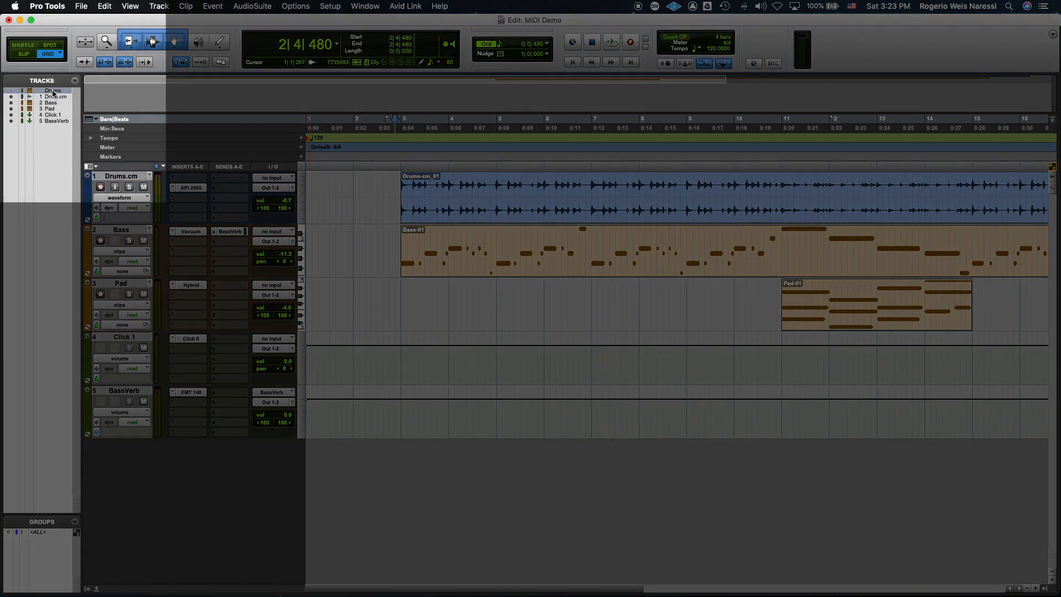
click(11, 90)
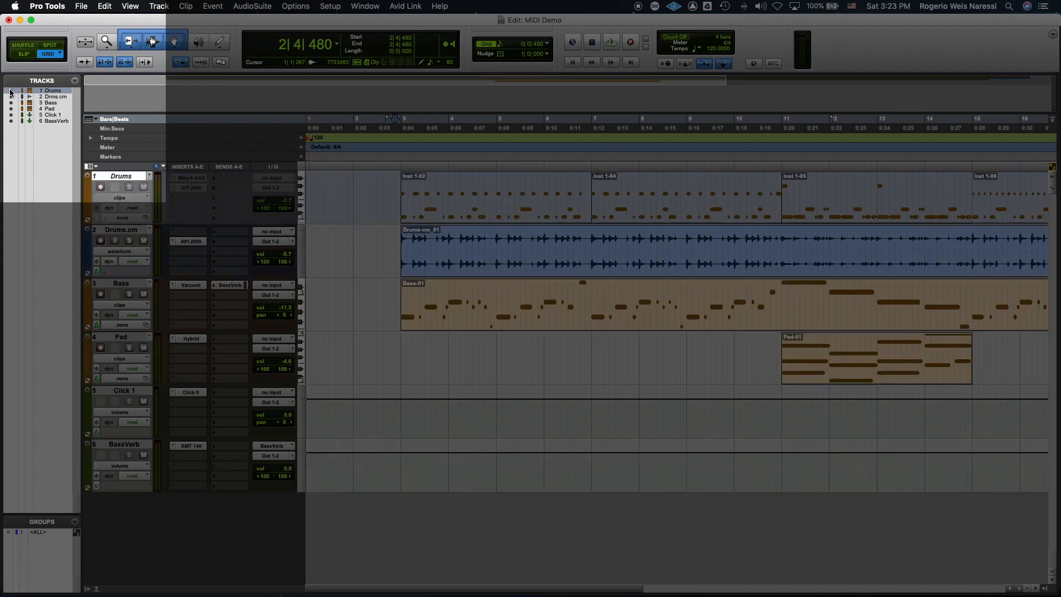
right_click(130, 176)
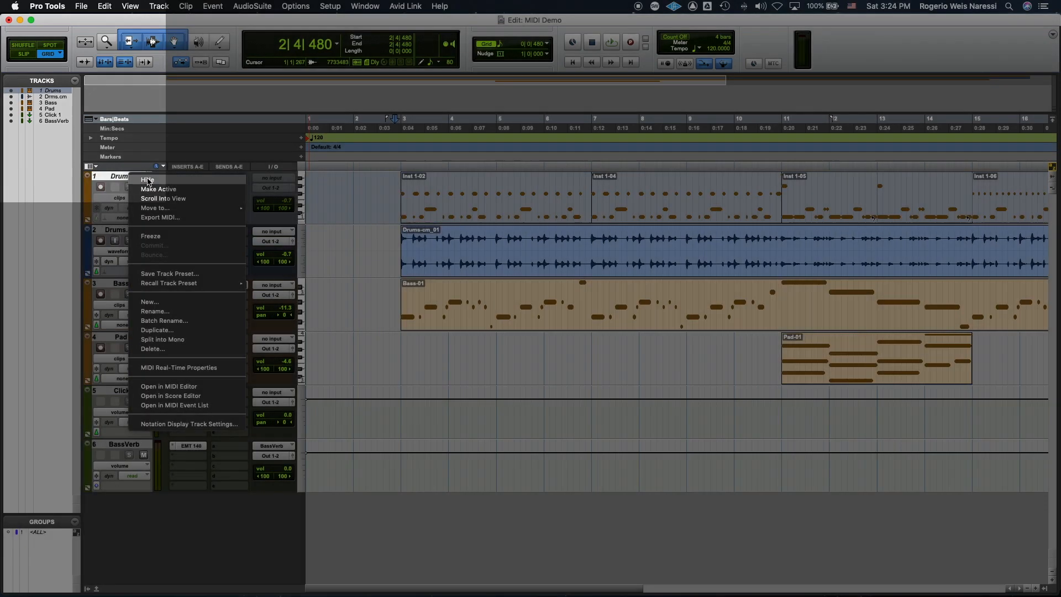
key(Escape)
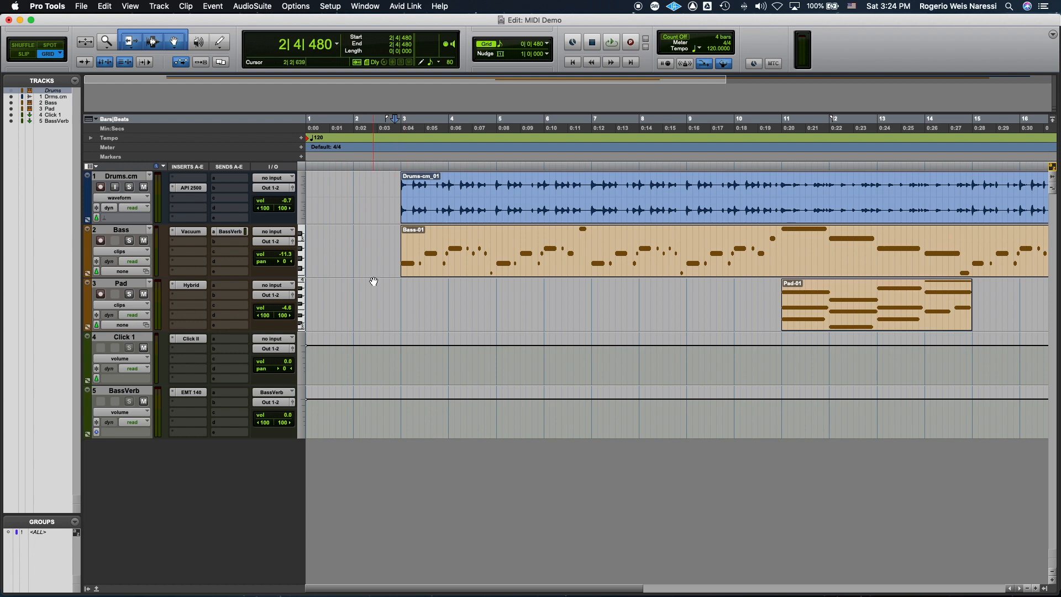
Add the Black Op Distortion (mono) plug-in to the Bass track's insert after Vacuum and close its window
click(378, 244)
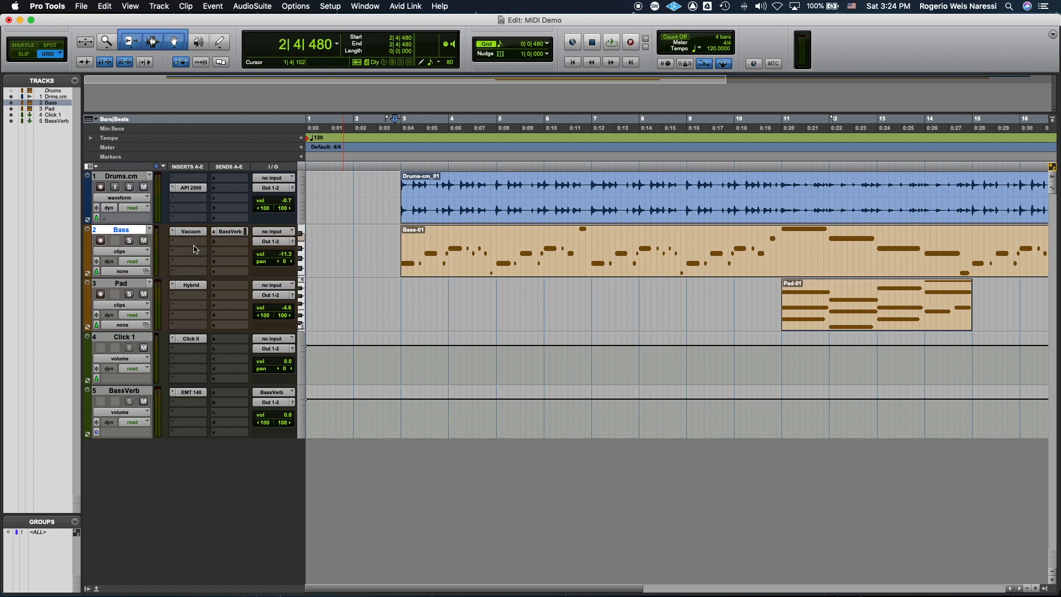
click(194, 245)
mouse_move(213, 242)
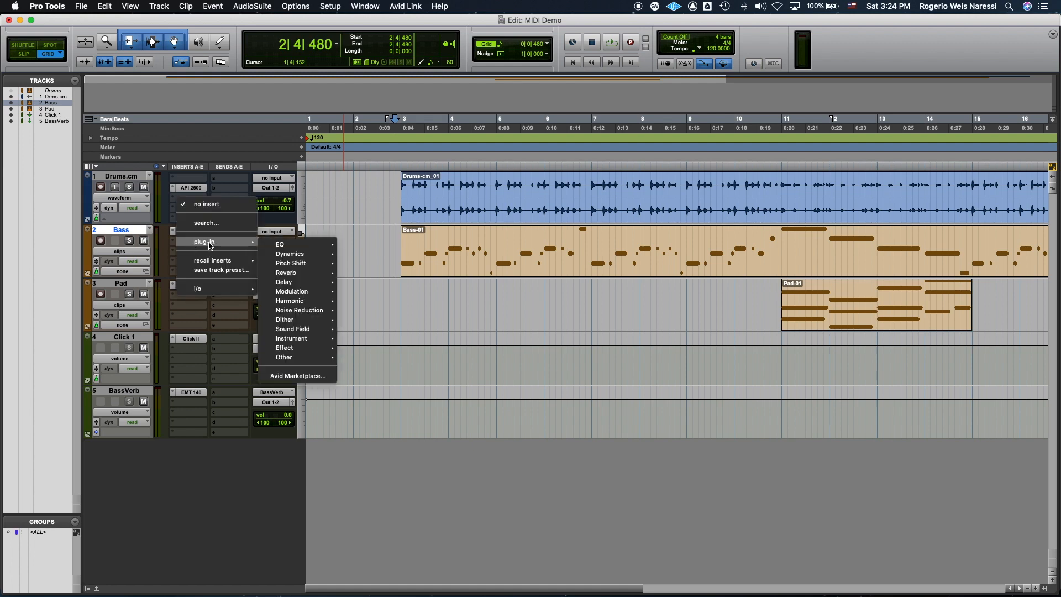
mouse_move(313, 305)
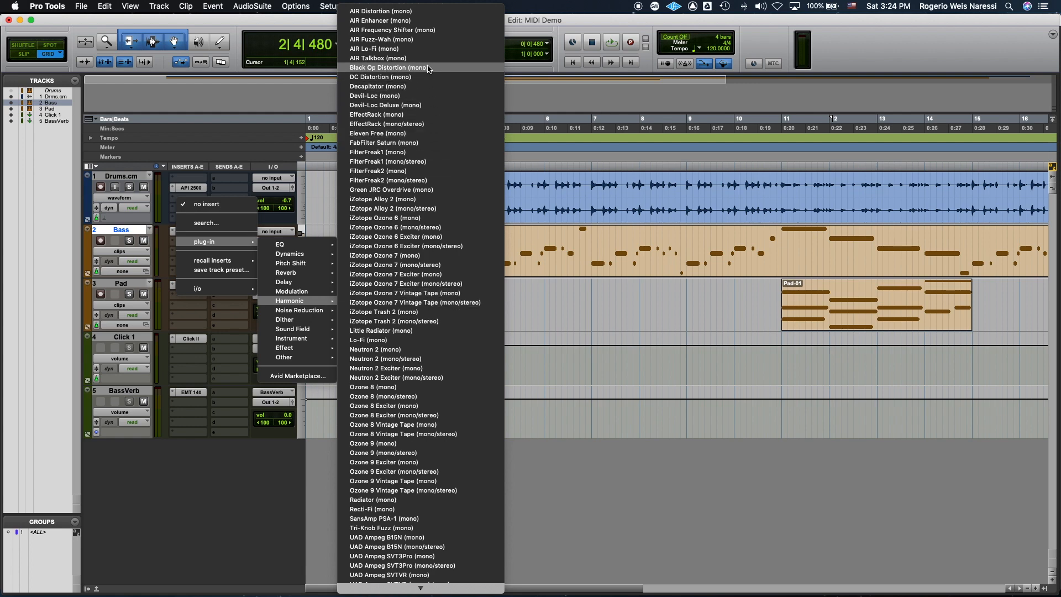
click(428, 68)
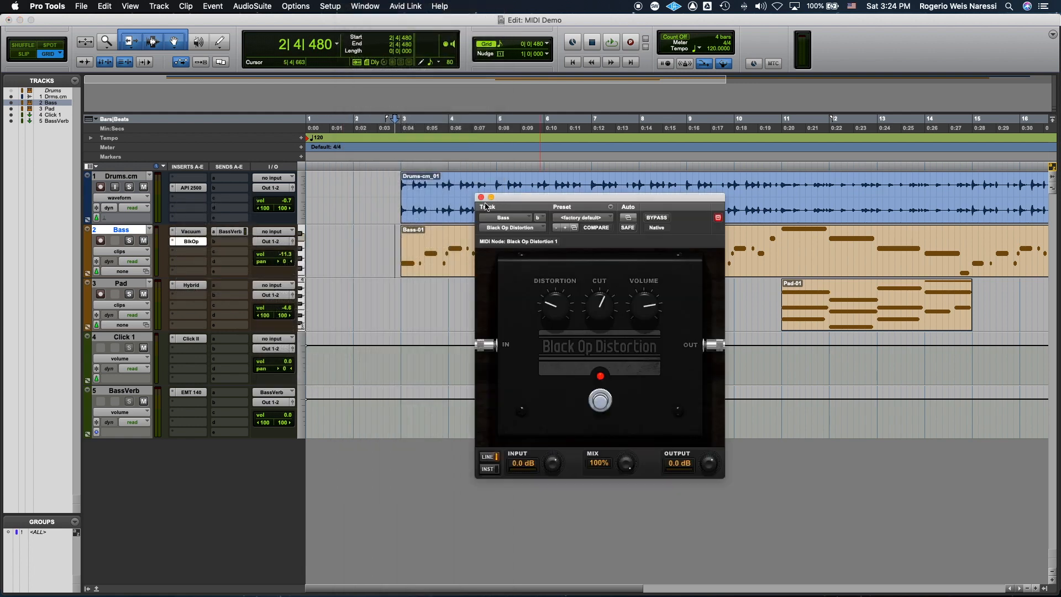
click(480, 198)
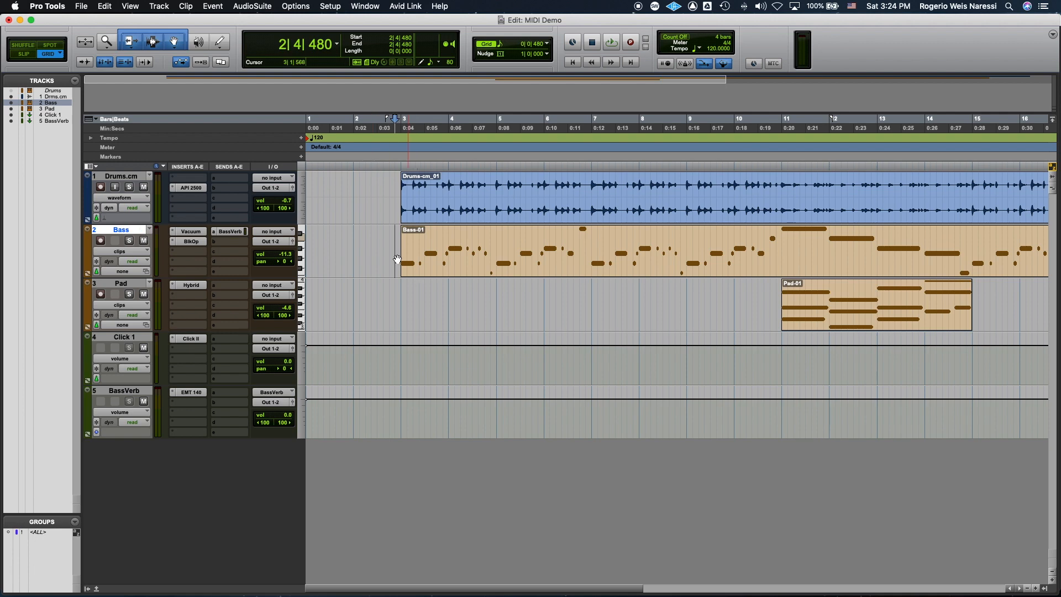
Freeze the Bass track up to the Vacuum insert and check the frozen Vacuum plug-in's window
right_click(195, 233)
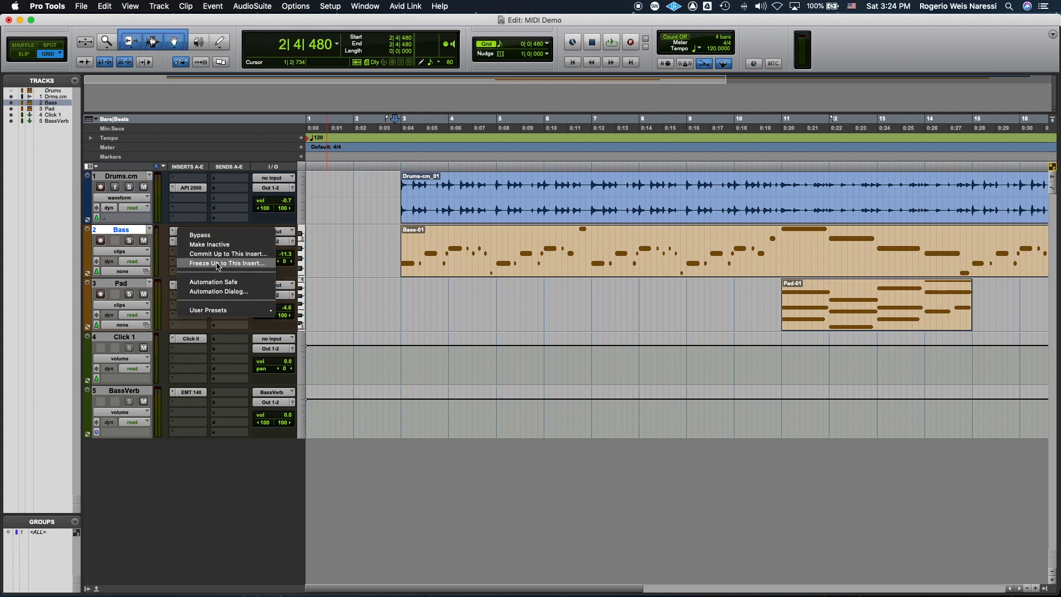
click(217, 264)
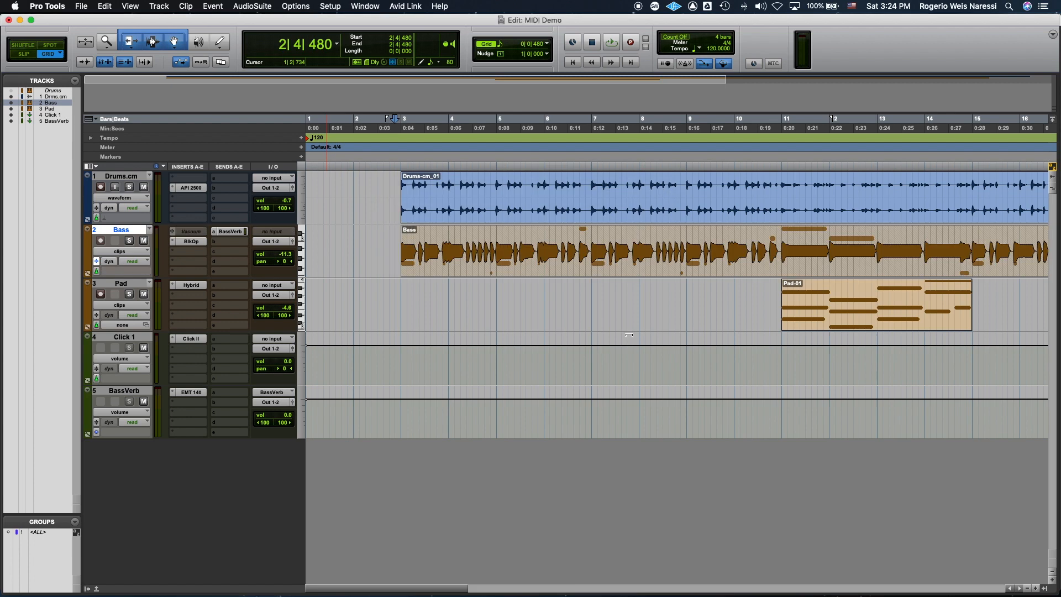
click(389, 252)
click(195, 241)
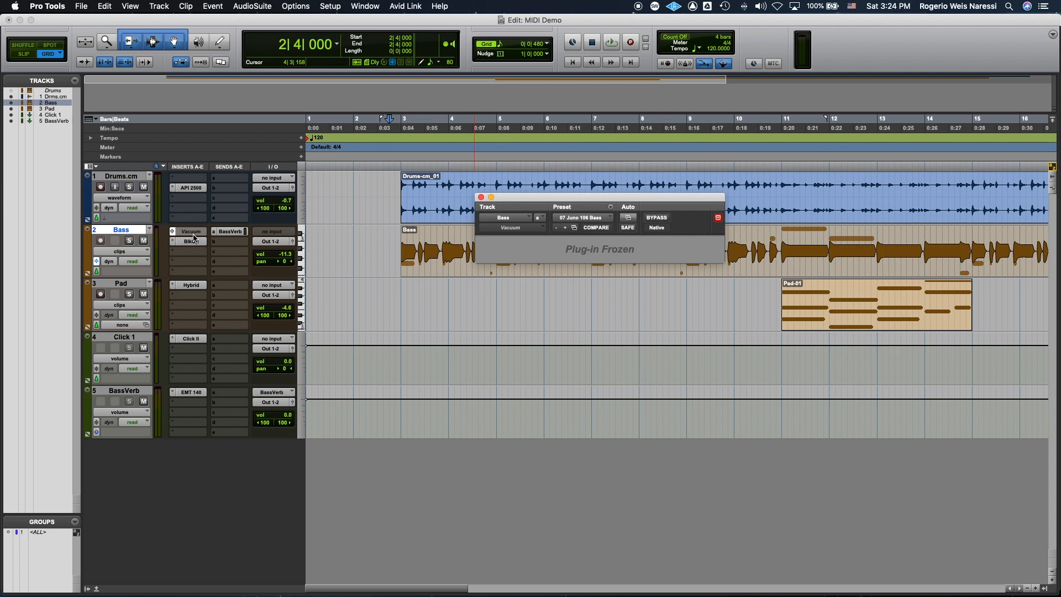
click(482, 198)
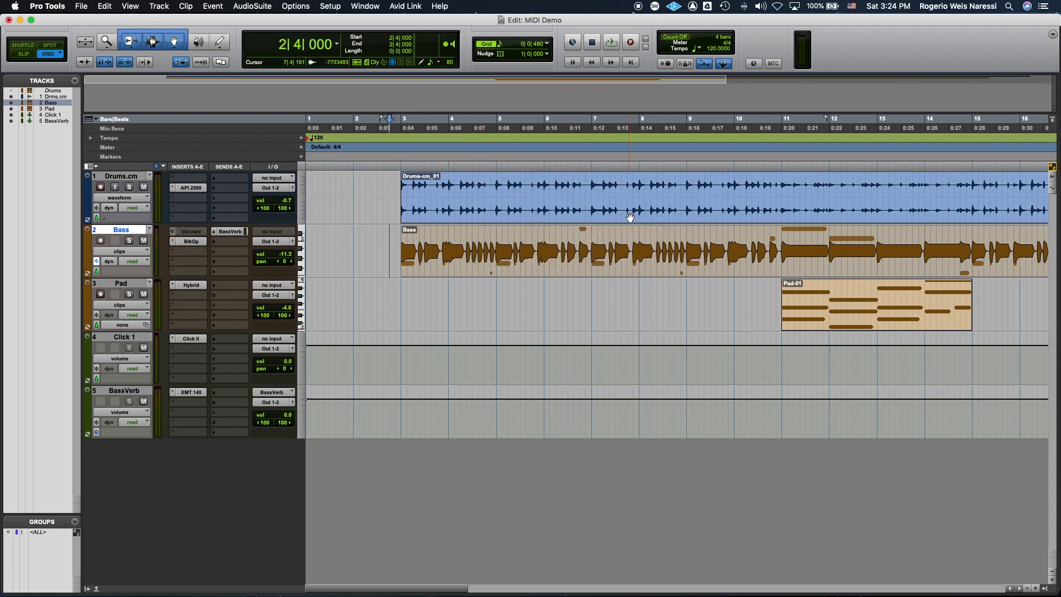
Set the Distortion amount to 2.4 in the Bass track's Black Op Distortion plug-in and close its window
click(194, 242)
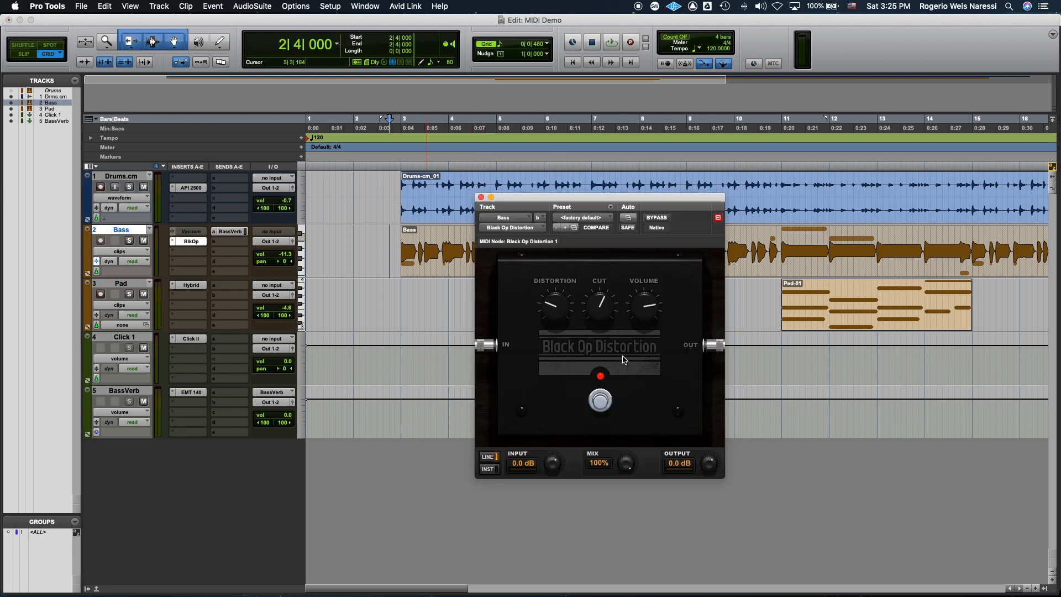
drag(557, 310, 556, 307)
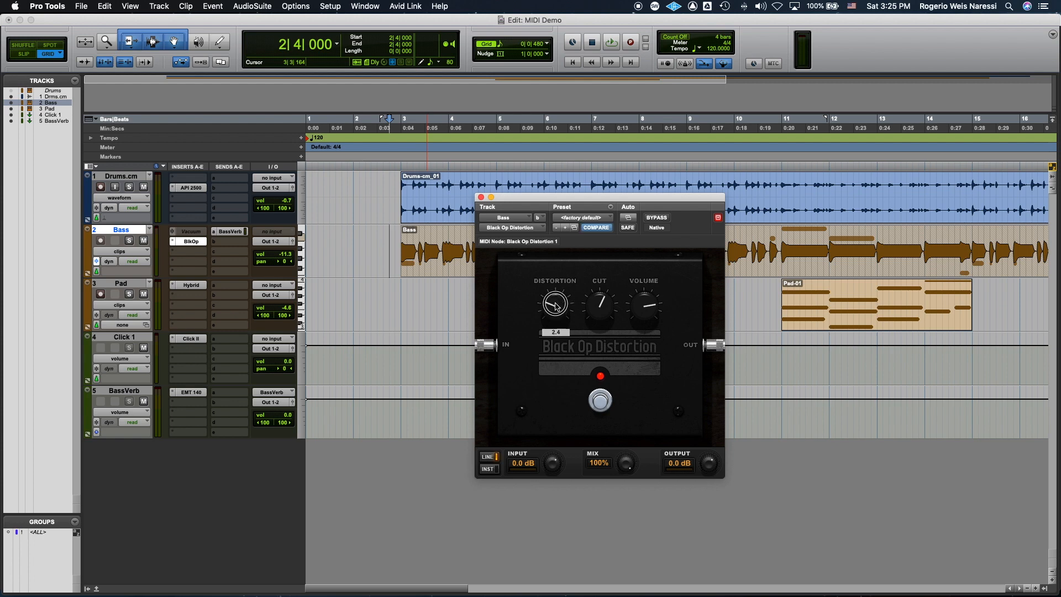
click(481, 197)
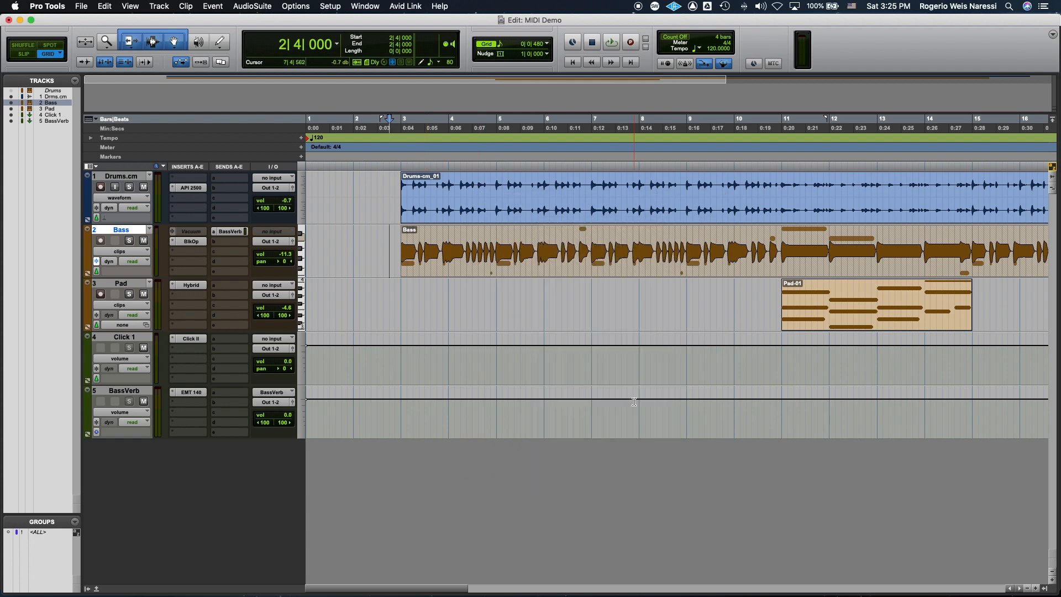